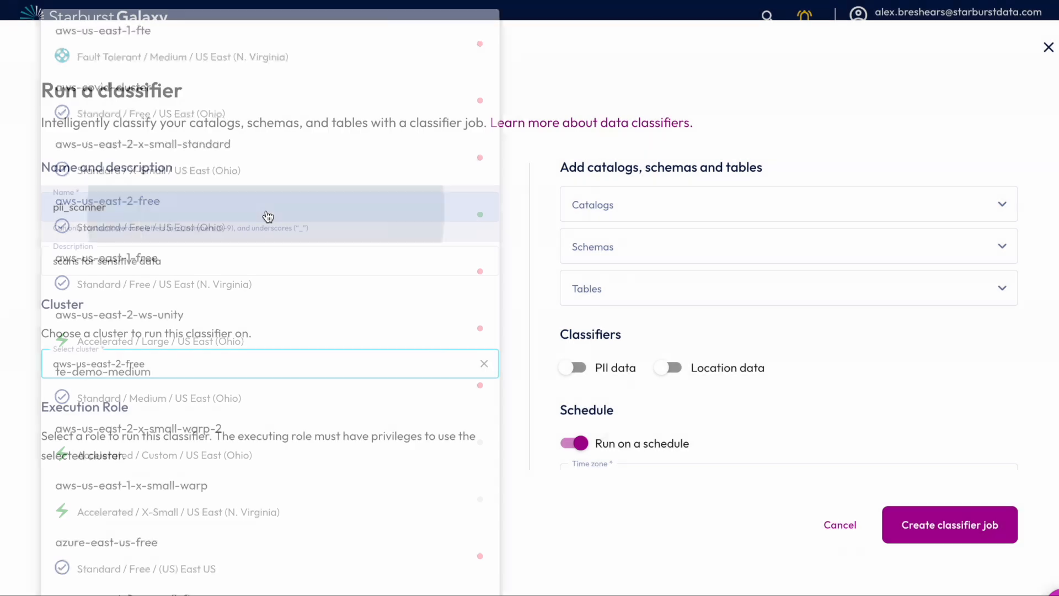
# - Add the glue, redshift and snowflake catalogs to the classifier job
pyautogui.click(726, 196)
pyautogui.scroll(-1, 784, 270)
pyautogui.scroll(-10, 784, 271)
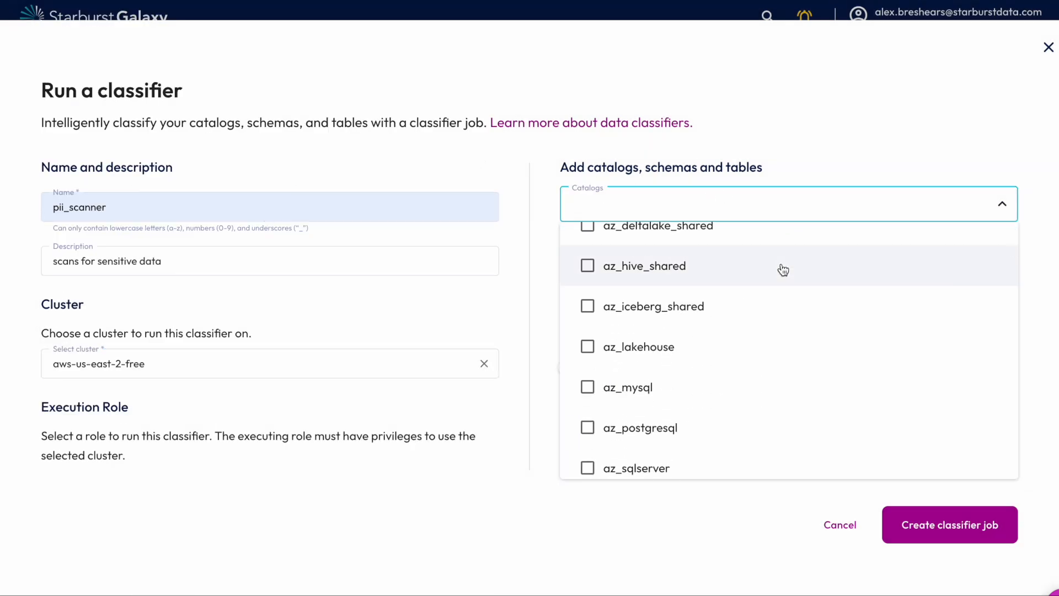
pyautogui.scroll(-8, 784, 270)
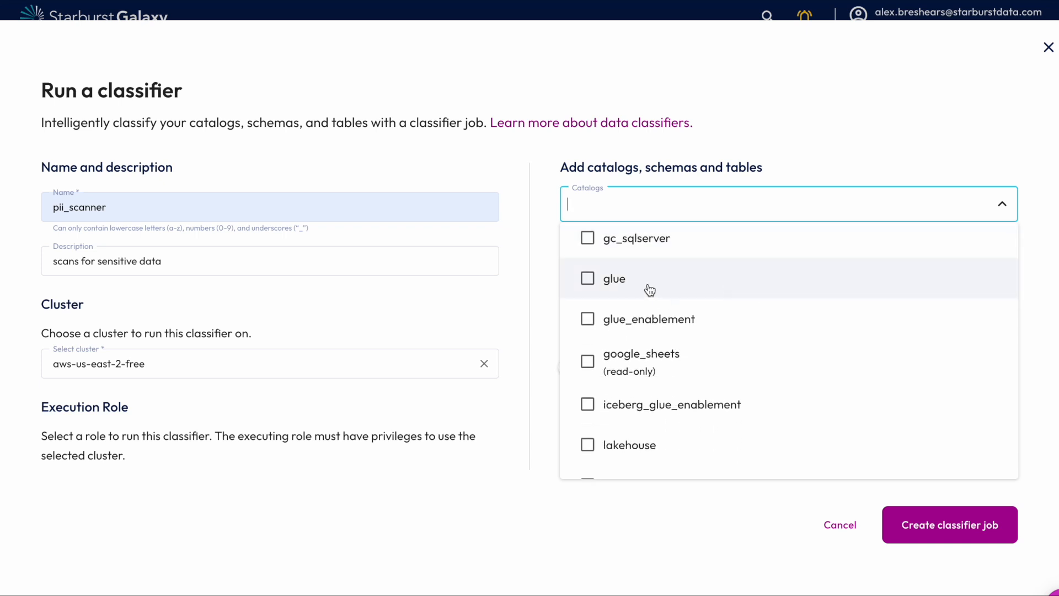
pyautogui.click(651, 290)
pyautogui.scroll(-7, 707, 390)
pyautogui.scroll(-8, 707, 392)
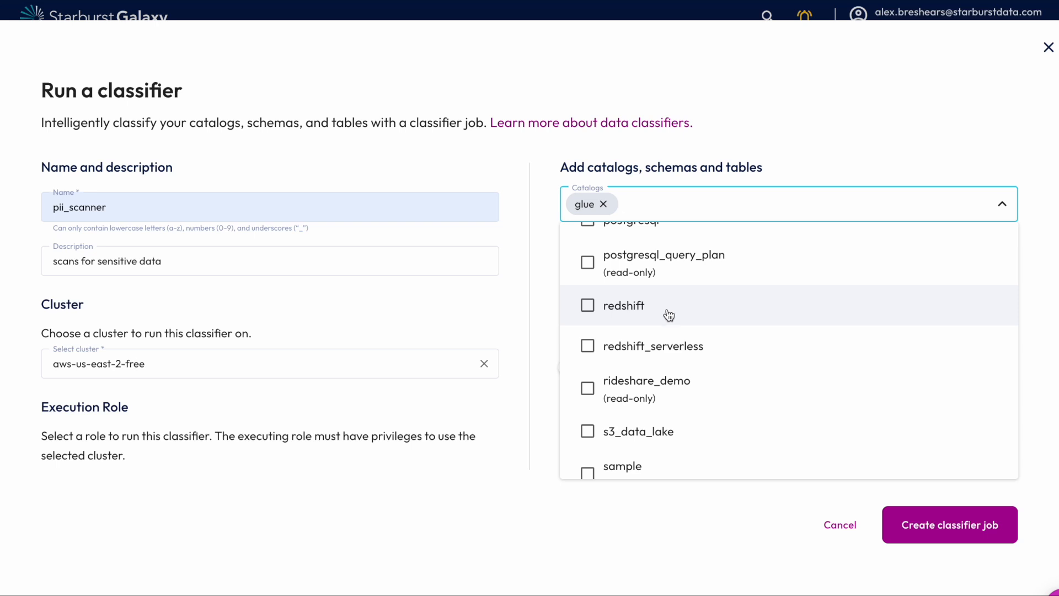
pyautogui.click(670, 315)
pyautogui.scroll(-5, 731, 442)
pyautogui.click(701, 408)
pyautogui.scroll(-3, 769, 420)
pyautogui.click(760, 503)
# - Add the airline, customer_profile and customer_sales schemas of the glue catalog to the classifier job
pyautogui.click(723, 250)
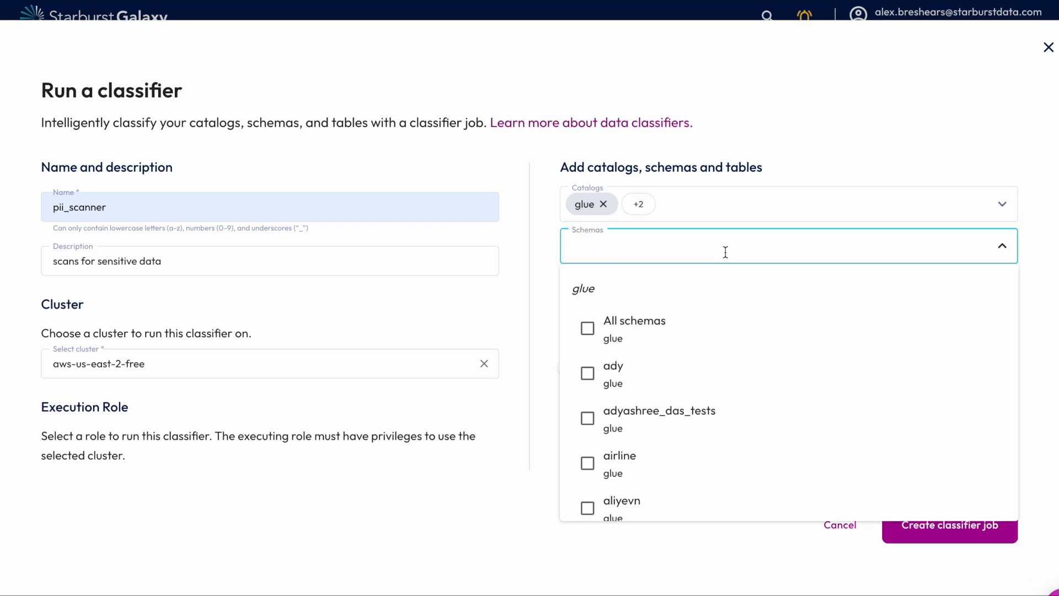
pyautogui.scroll(-1, 718, 373)
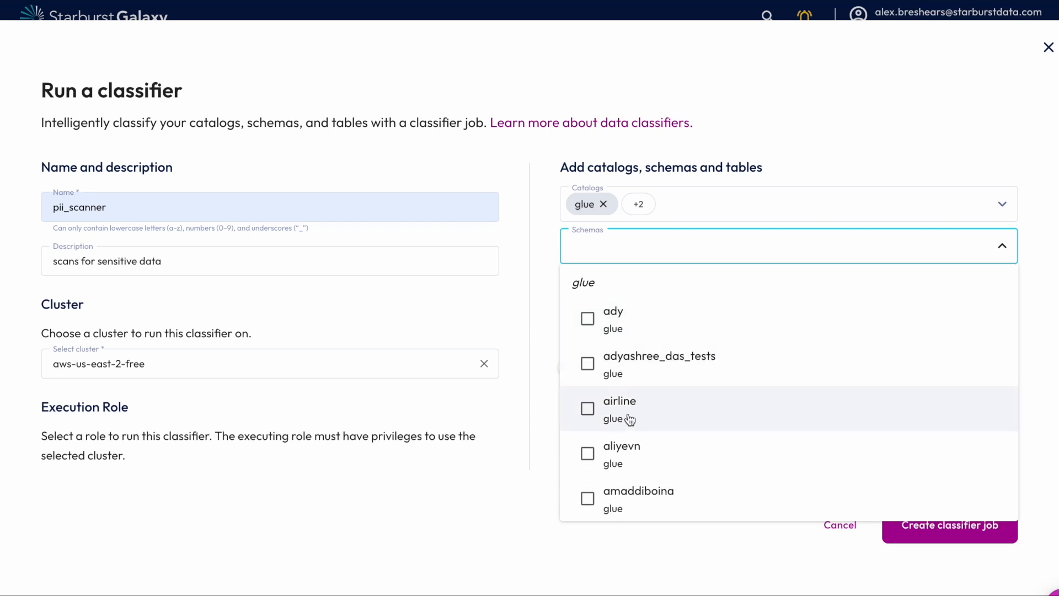
pyautogui.click(664, 409)
pyautogui.scroll(-5, 677, 414)
pyautogui.scroll(-8, 736, 414)
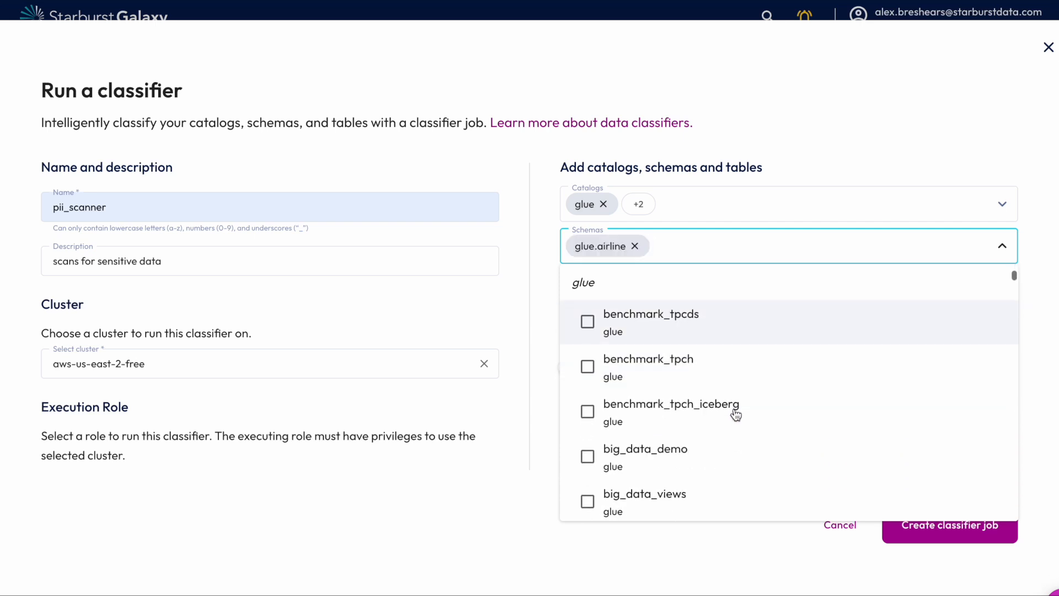
pyautogui.scroll(-14, 737, 400)
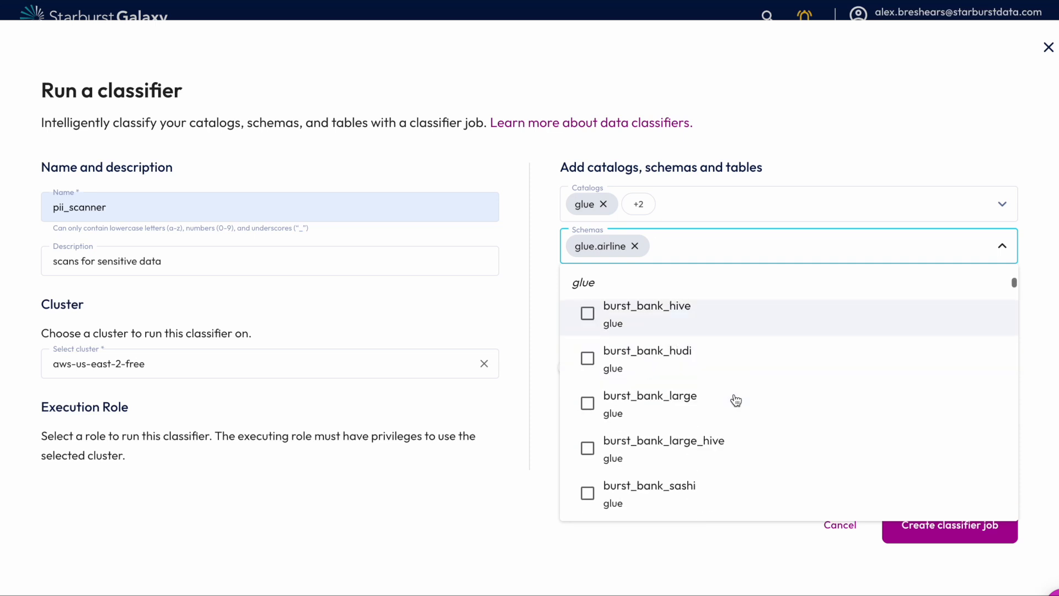
pyautogui.scroll(-5, 736, 400)
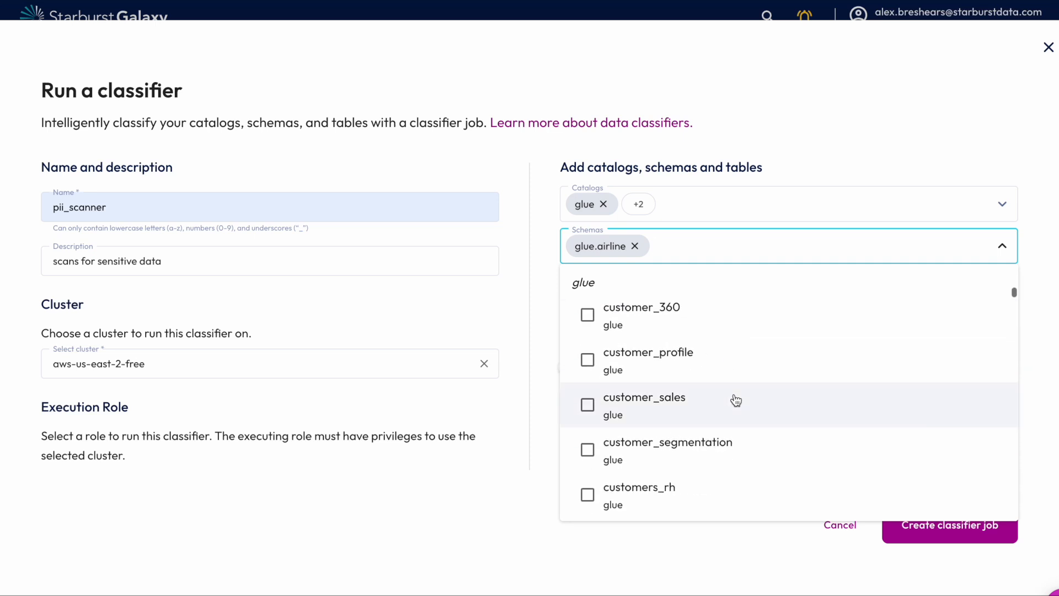
pyautogui.scroll(2, 736, 398)
pyautogui.click(586, 333)
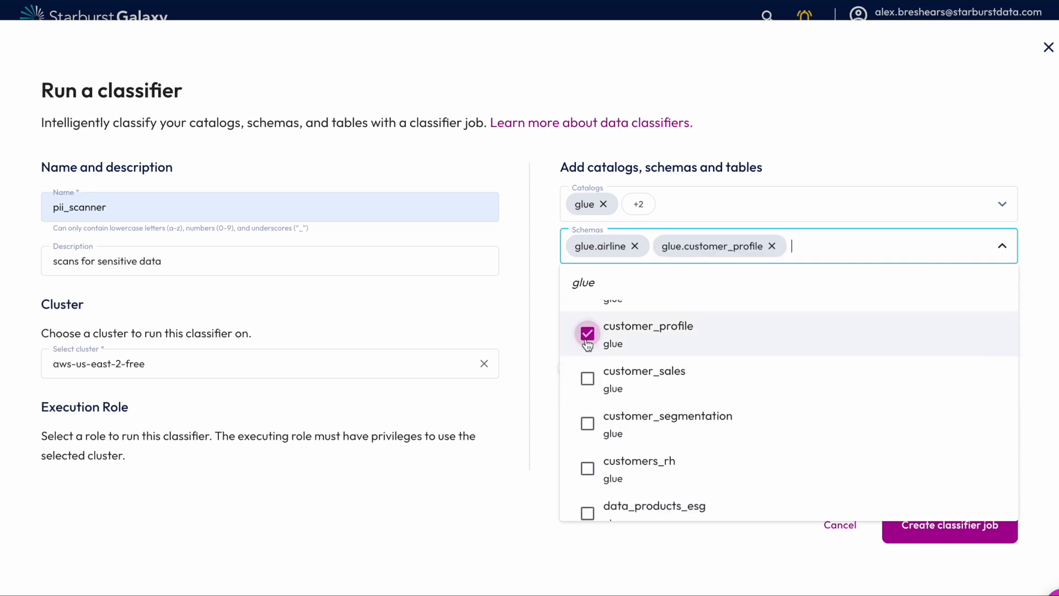
pyautogui.click(667, 389)
# - Add the media_demo schema of the redshift catalog to the classifier job
pyautogui.scroll(1, 667, 390)
pyautogui.scroll(-4, 667, 391)
pyautogui.scroll(-2, 733, 409)
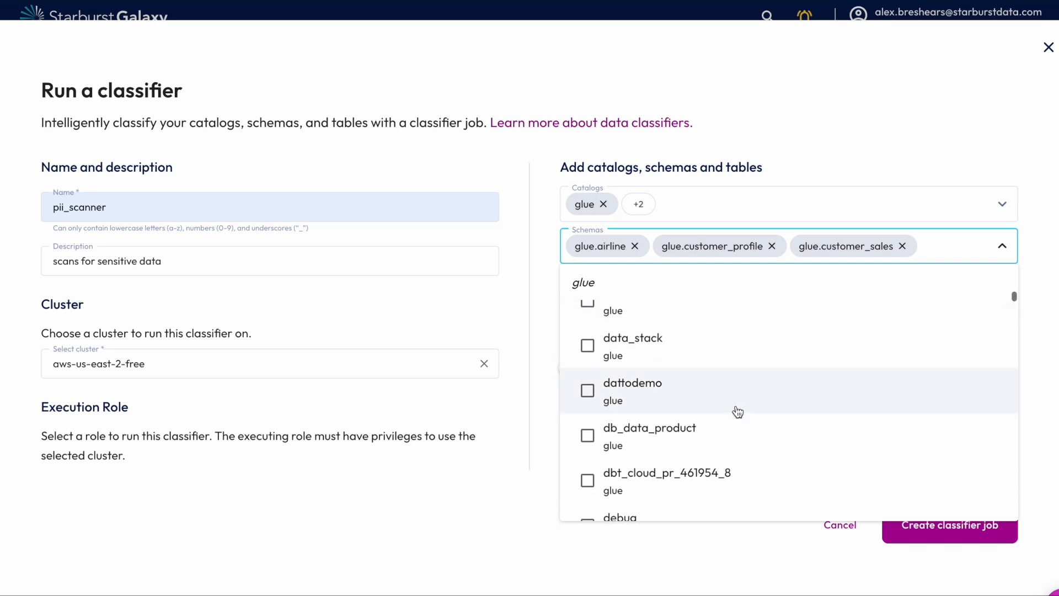
pyautogui.scroll(-4, 734, 394)
pyautogui.scroll(-10, 735, 393)
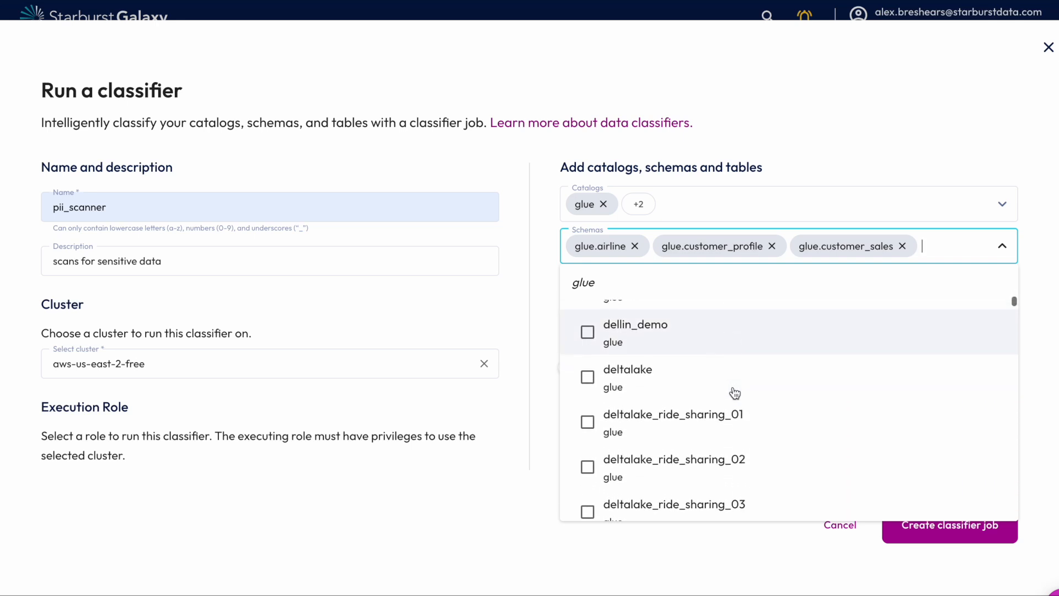
pyautogui.scroll(-12, 735, 392)
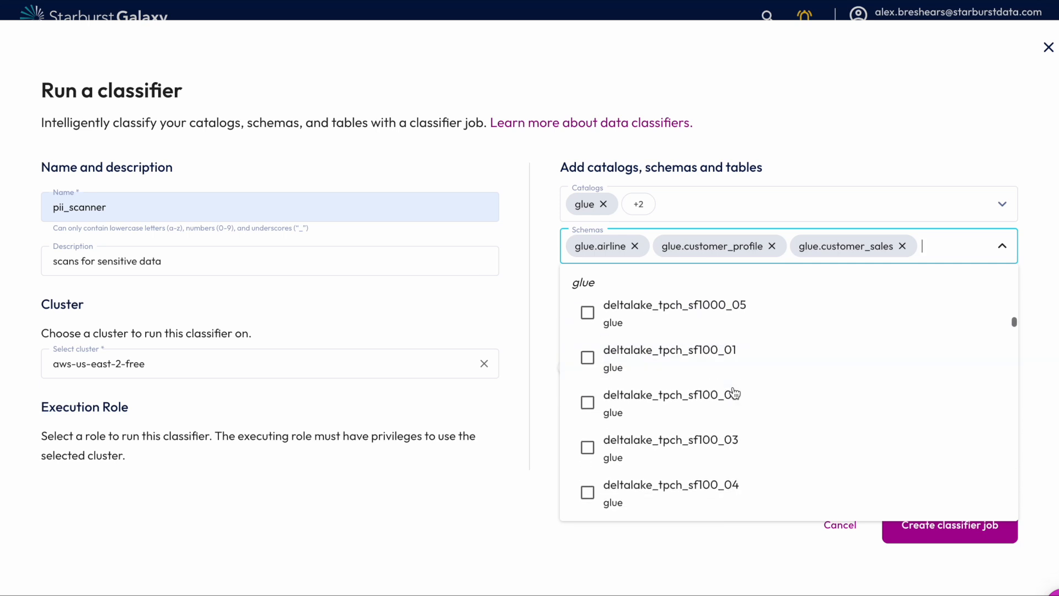
pyautogui.scroll(-20, 735, 392)
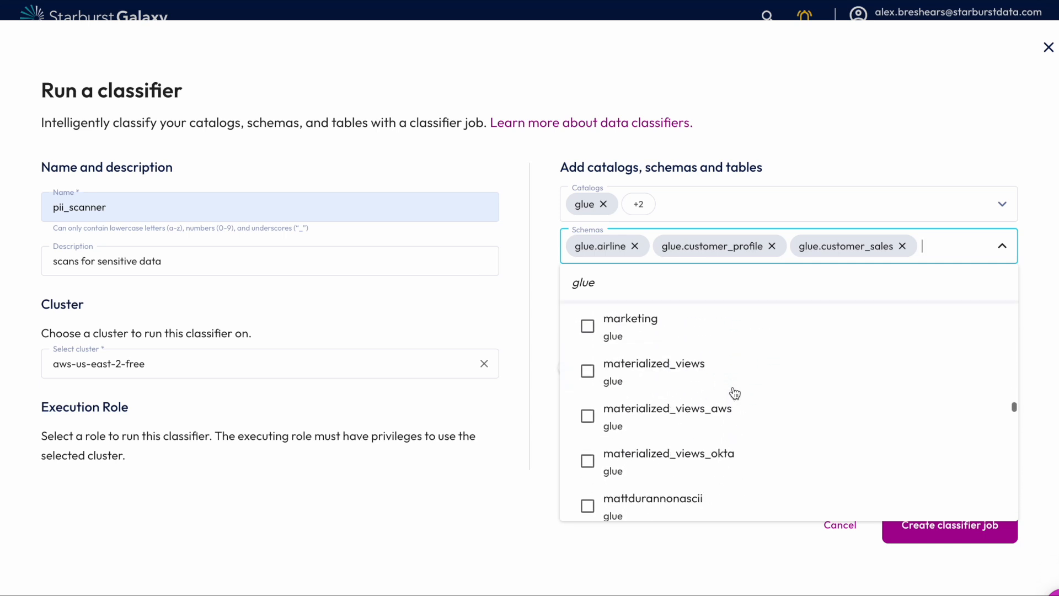
pyautogui.scroll(-8, 733, 388)
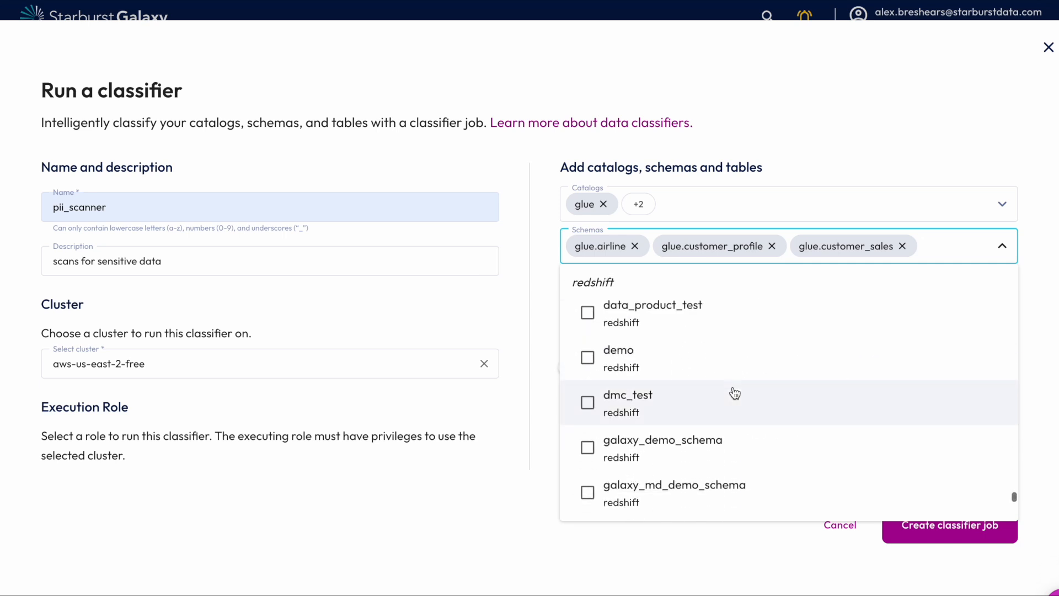
pyautogui.scroll(-2, 804, 382)
pyautogui.click(594, 419)
pyautogui.scroll(-5, 820, 492)
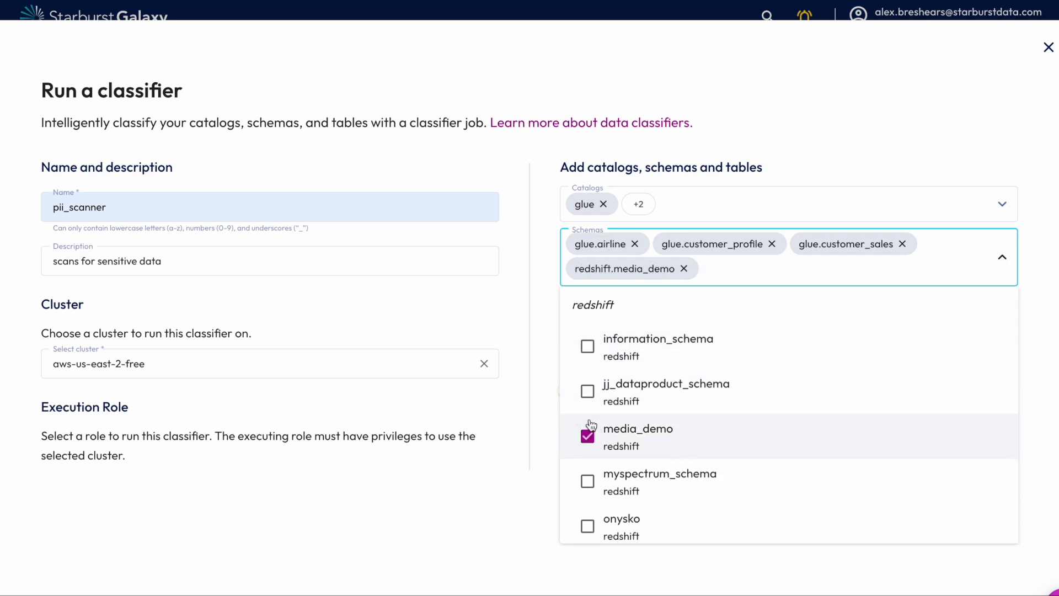
# - Include all schemas of the snowflake catalog in the classifier job
pyautogui.scroll(-10, 820, 492)
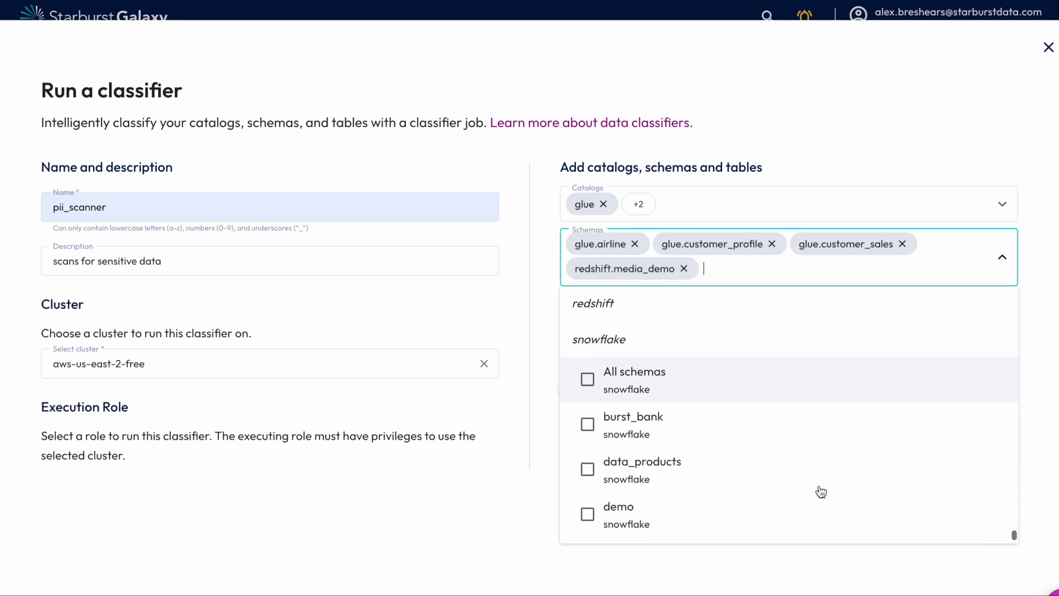
pyautogui.click(588, 368)
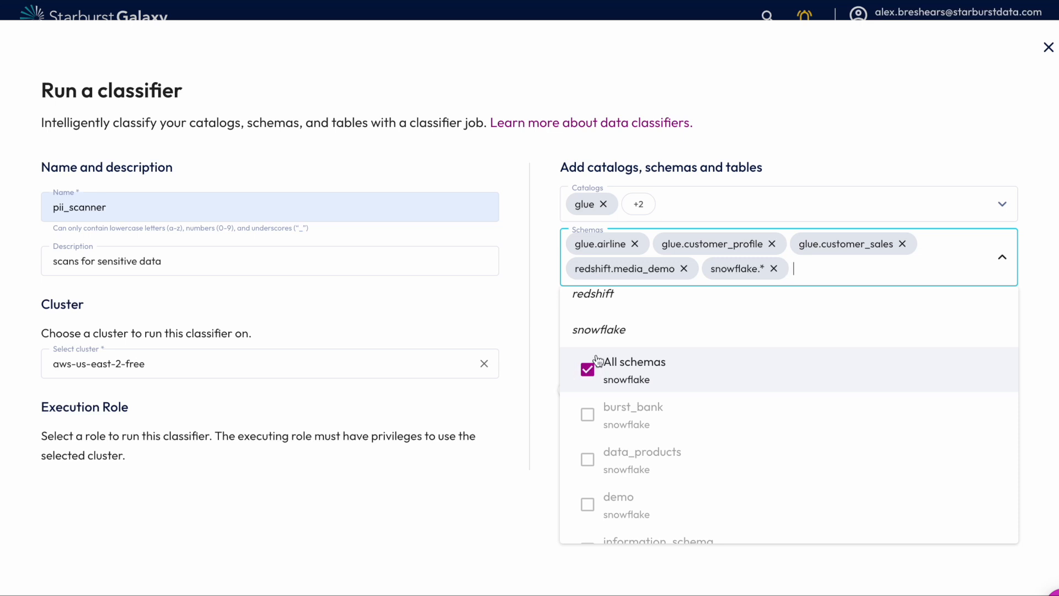
pyautogui.click(540, 279)
# - Check which tables of the chosen glue, redshift and snowflake schemas are selected for scanning
pyautogui.click(786, 292)
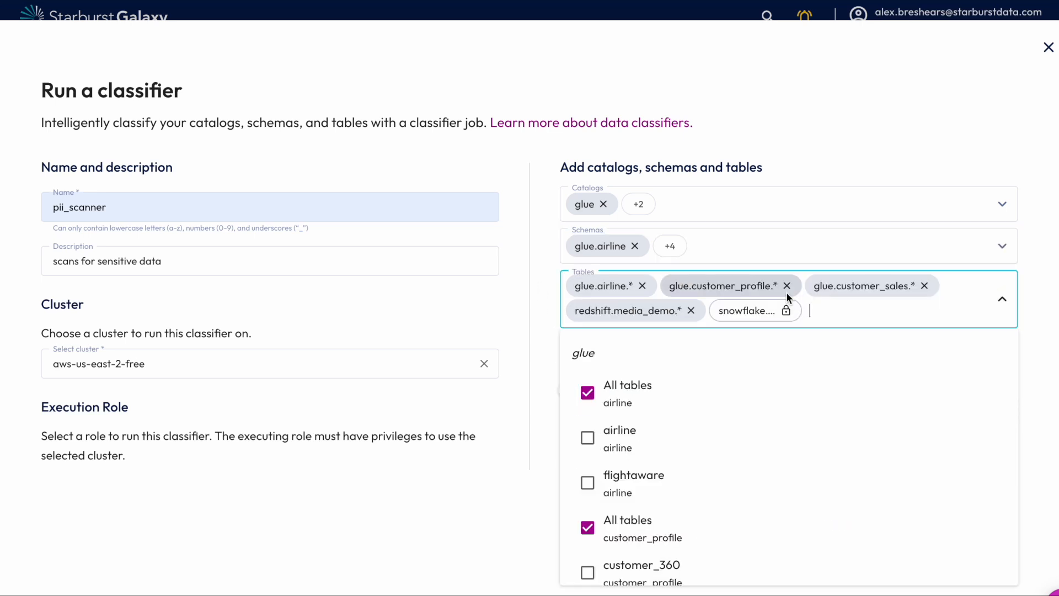
pyautogui.scroll(-15, 770, 428)
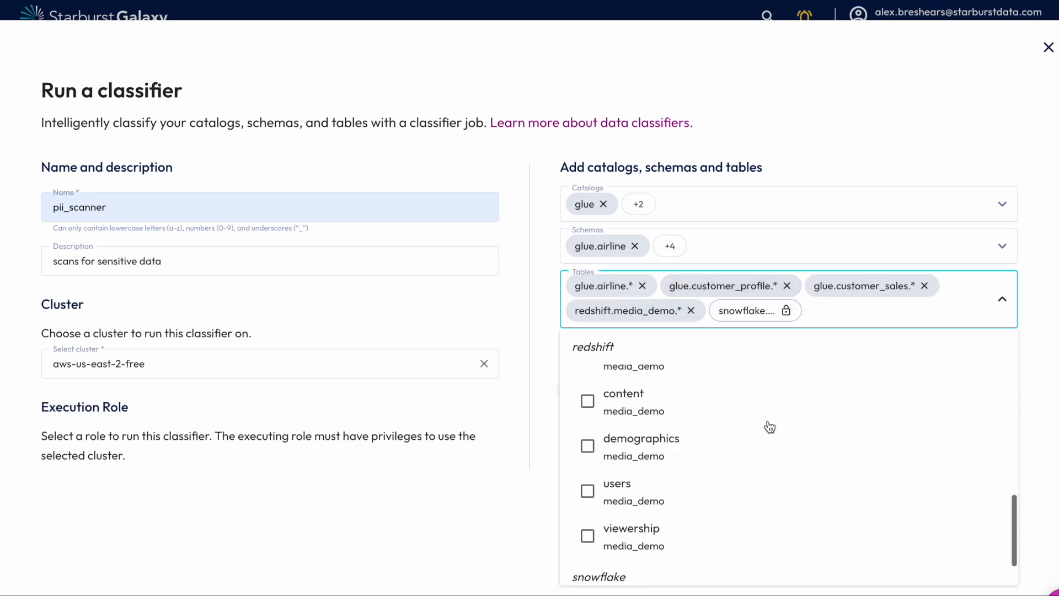
pyautogui.click(531, 275)
# - Enable both the PII data and Location data classifiers for the job
pyautogui.click(577, 368)
pyautogui.click(707, 374)
# - Turn off the scheduled run and set the classifier job to execute immediately
pyautogui.scroll(-3, 709, 395)
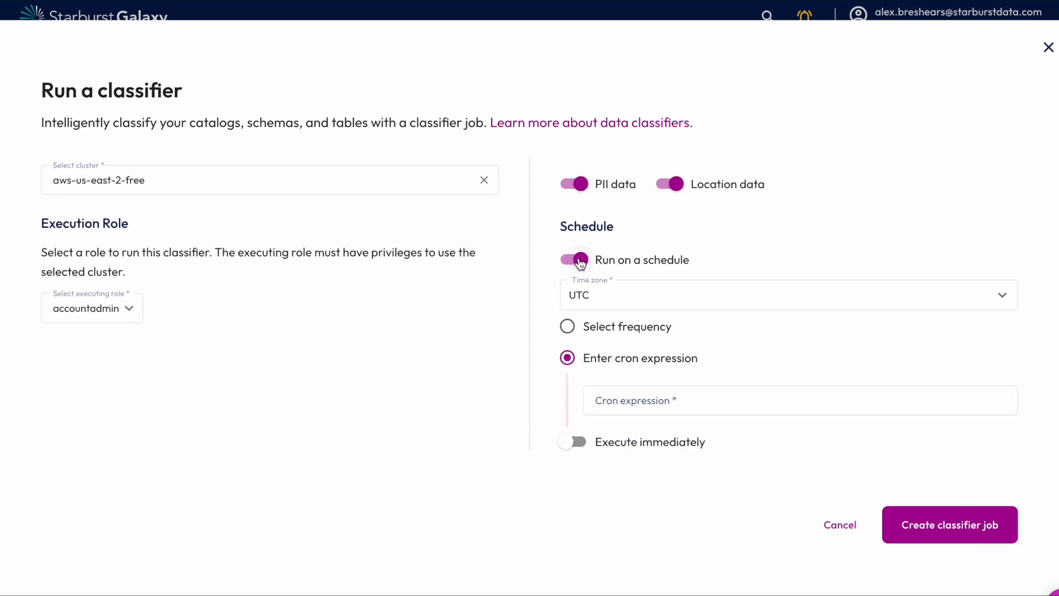
pyautogui.click(585, 331)
pyautogui.click(577, 258)
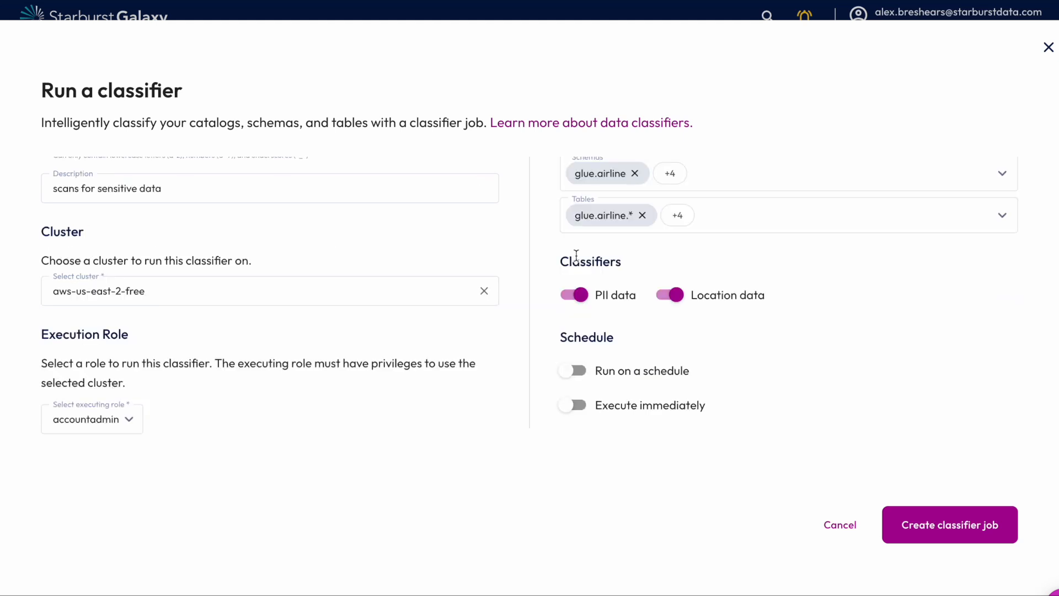
pyautogui.click(573, 405)
# - Keep accountadmin as the executing role and create the classifier job
pyautogui.click(127, 420)
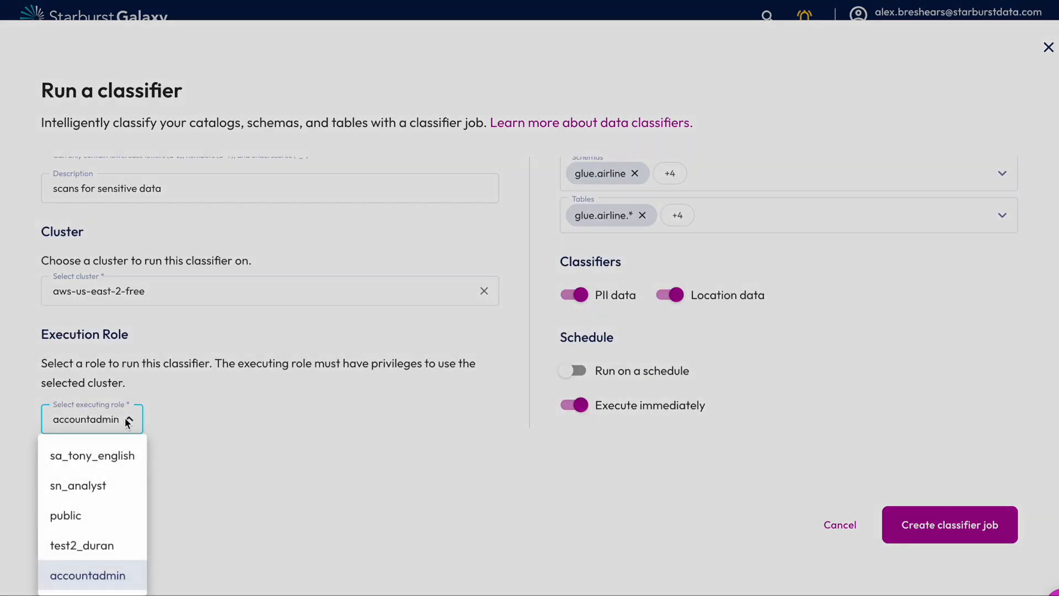
pyautogui.click(214, 417)
pyautogui.click(904, 524)
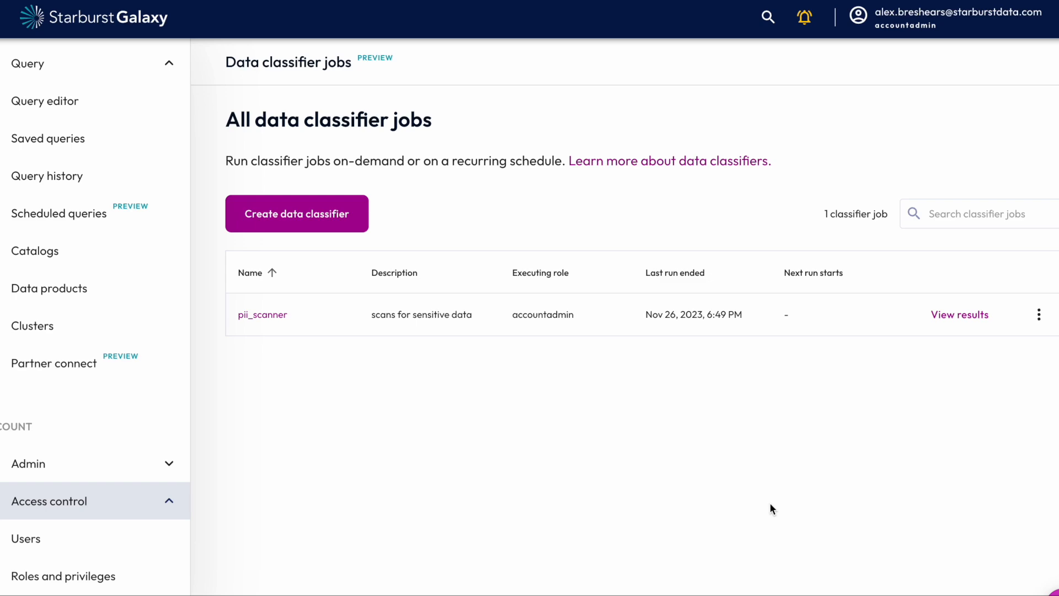
# - Check the account's unread notifications and close the list
pyautogui.click(809, 19)
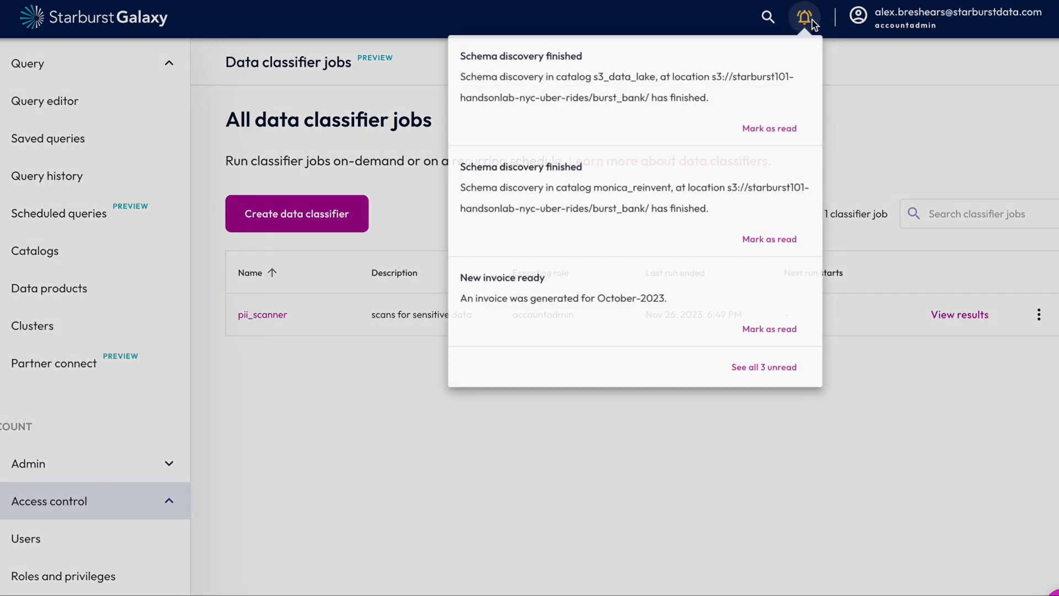
pyautogui.click(812, 20)
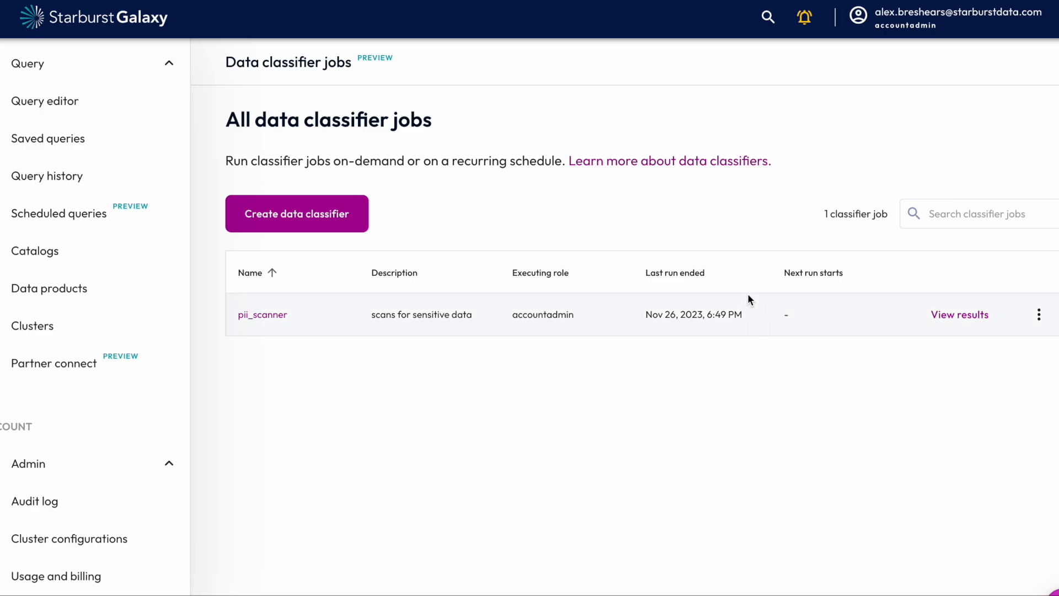
# - In the pii_scanner job's results, select all suggested tags and show 50 proposals per page
pyautogui.click(962, 315)
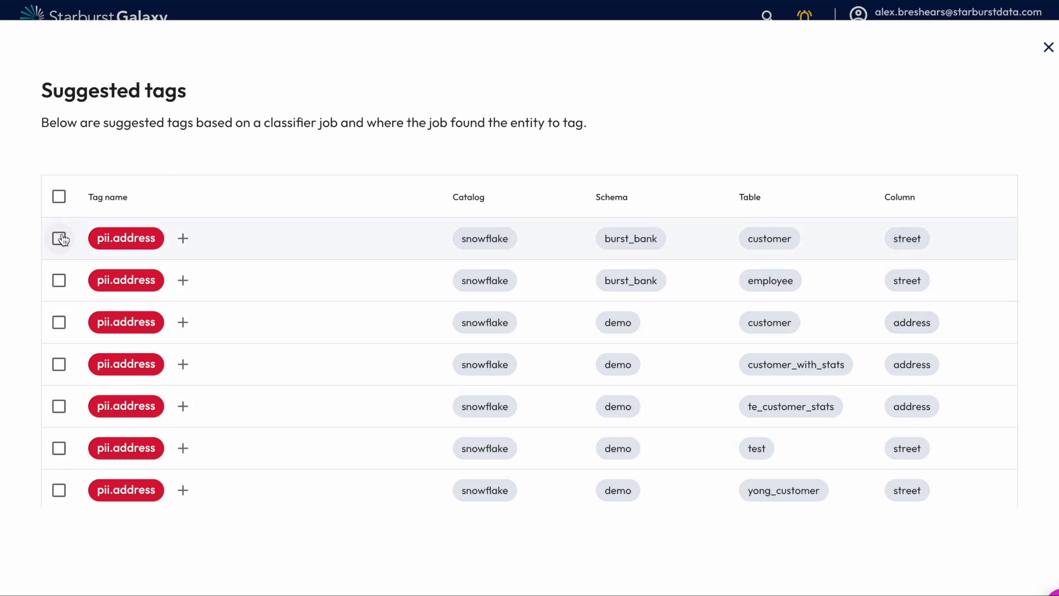
pyautogui.click(59, 197)
pyautogui.scroll(-5, 445, 295)
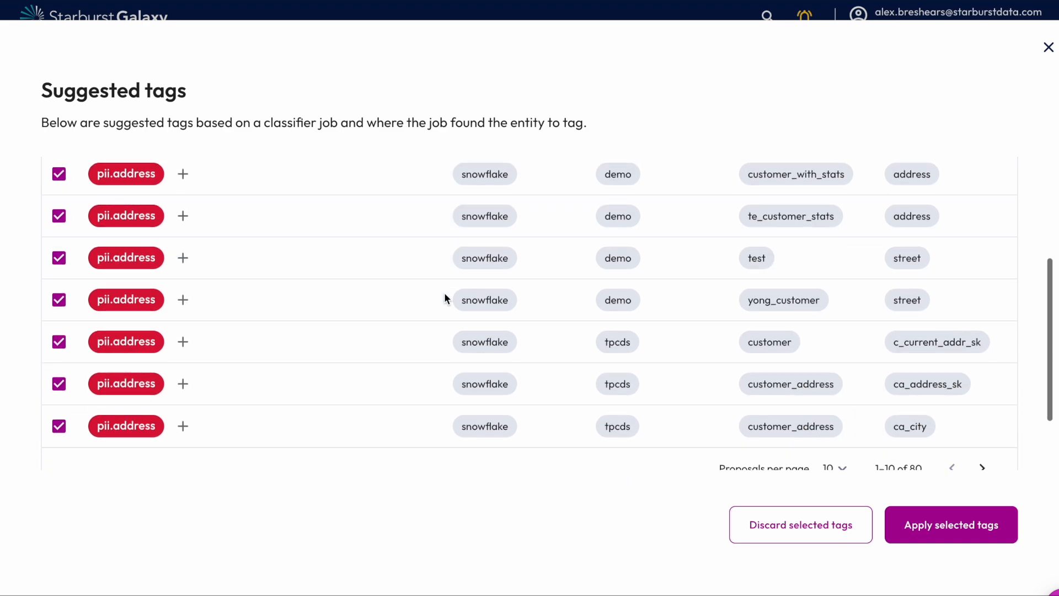
pyautogui.click(837, 379)
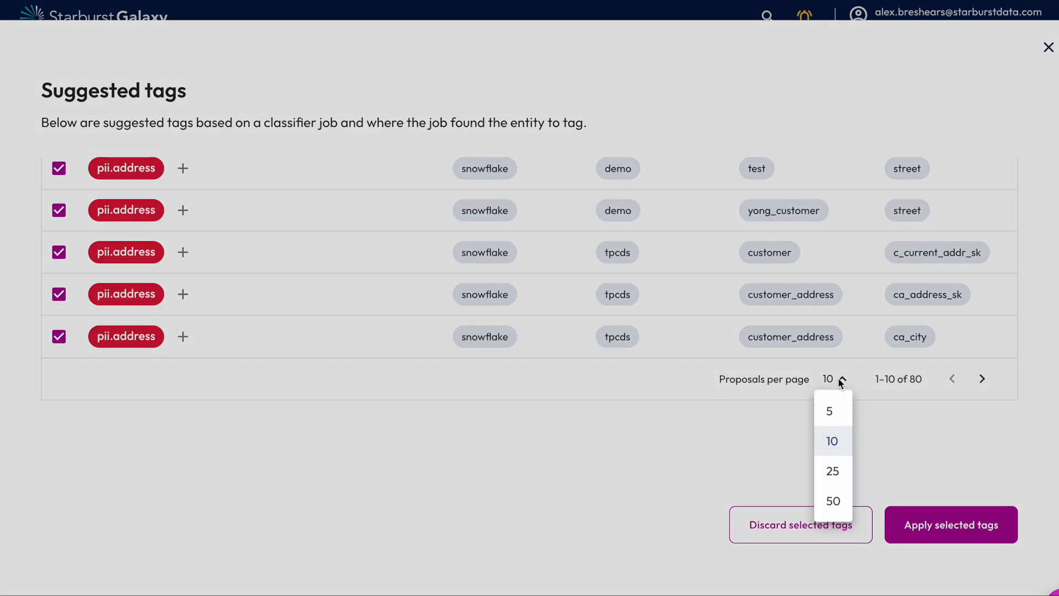
pyautogui.click(834, 501)
# - Review the suggested PII tags on the first page of proposals with their catalogs, schemas, tables and columns
pyautogui.scroll(-10, 492, 320)
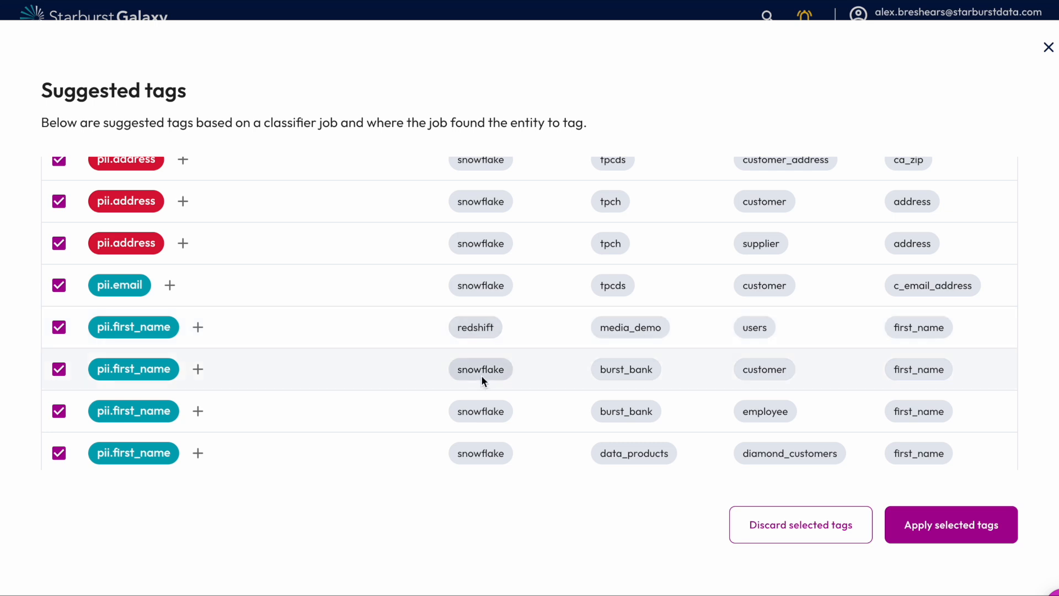
pyautogui.scroll(-3, 464, 309)
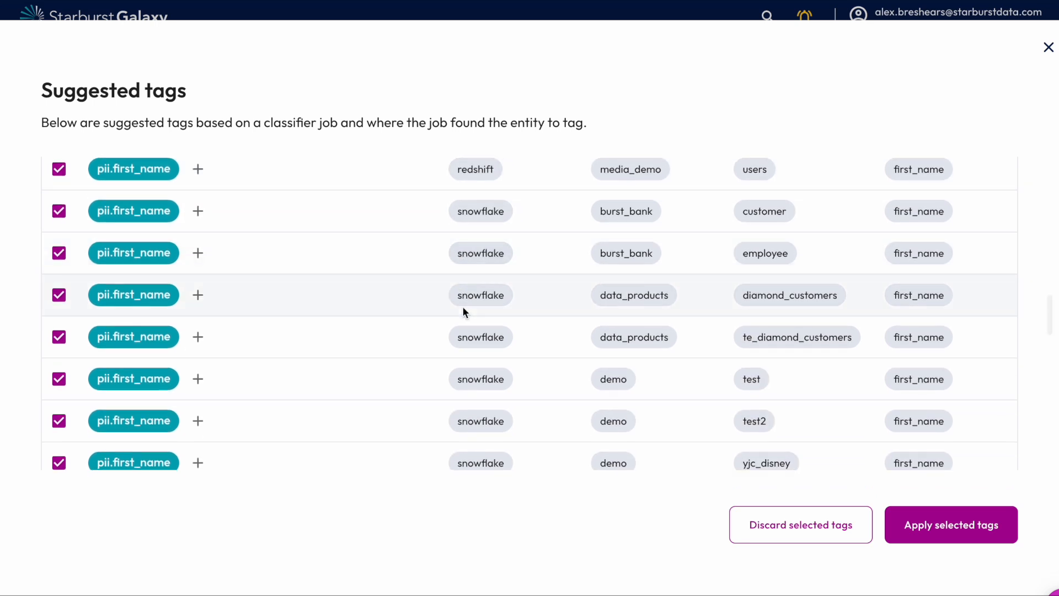
pyautogui.scroll(-4, 462, 306)
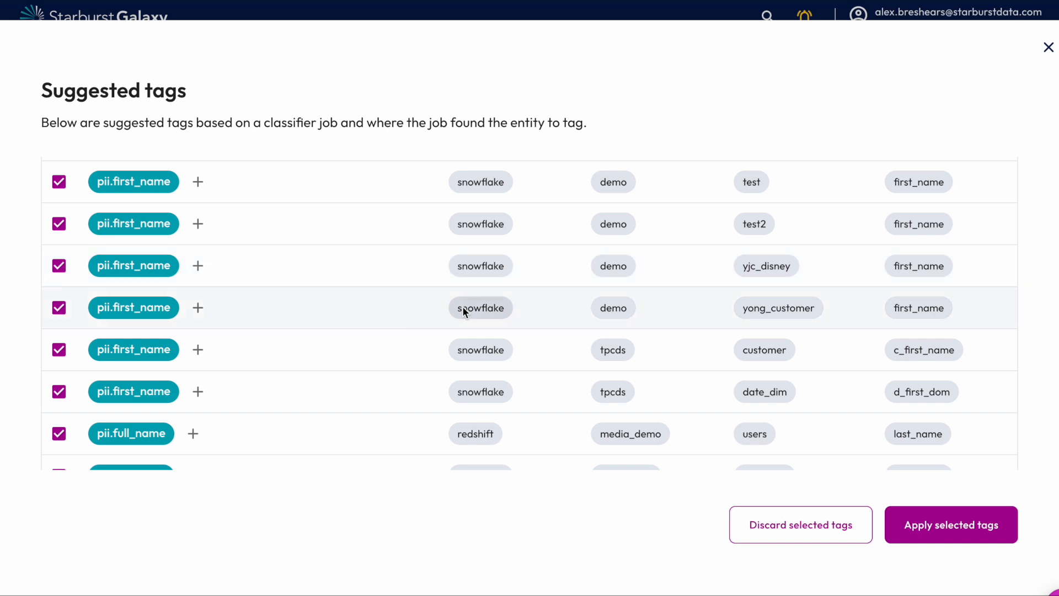
pyautogui.scroll(-4, 462, 306)
pyautogui.scroll(-4, 364, 313)
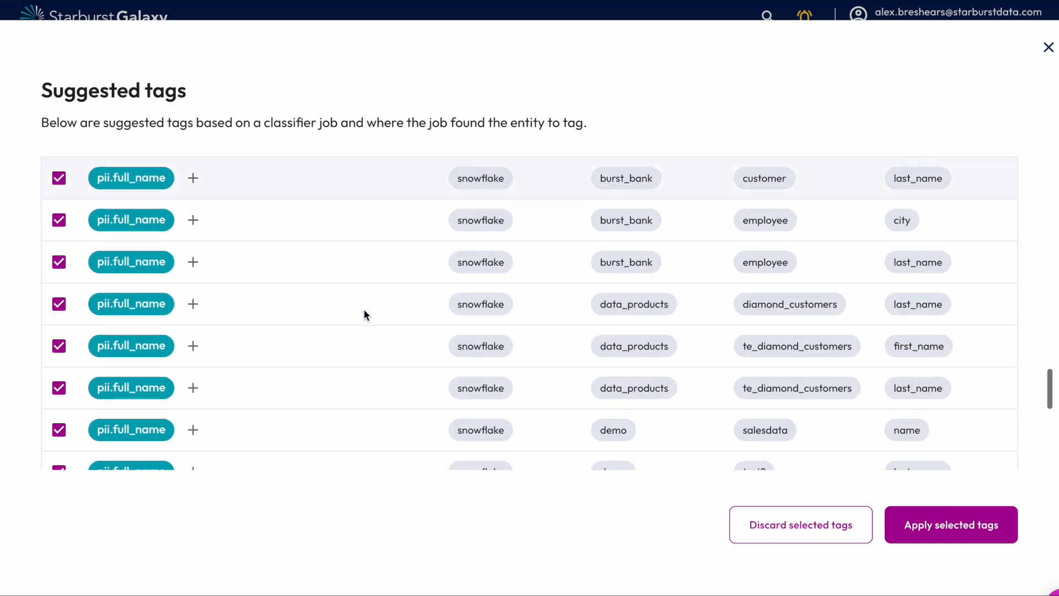
pyautogui.scroll(-3, 363, 314)
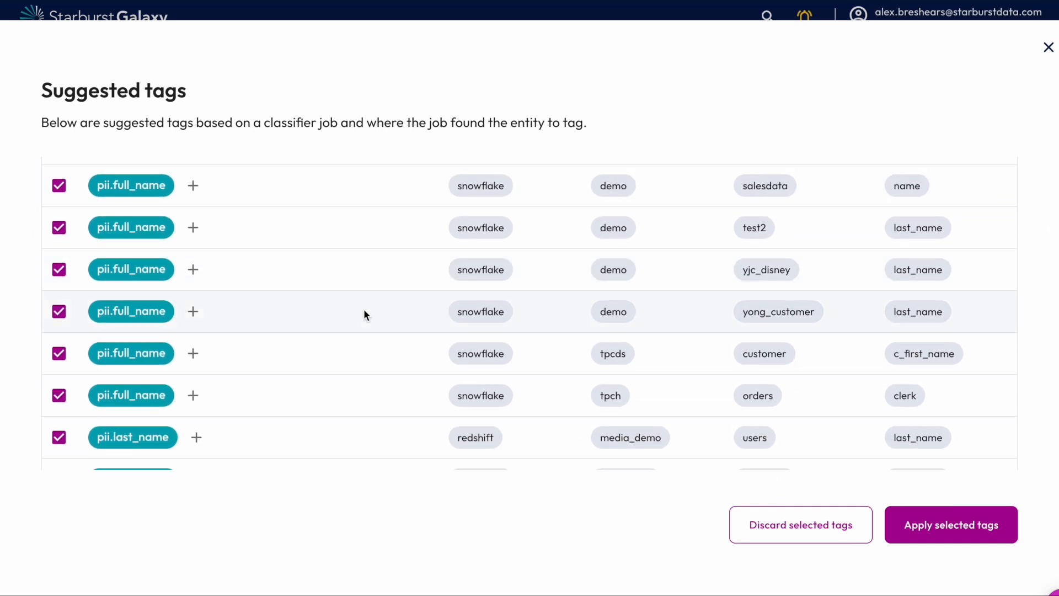
pyautogui.scroll(-3, 364, 313)
# - On the second page of proposals, deselect the four pii.zip_code tags on the glue airline columns and apply the other suggested tags
pyautogui.click(983, 379)
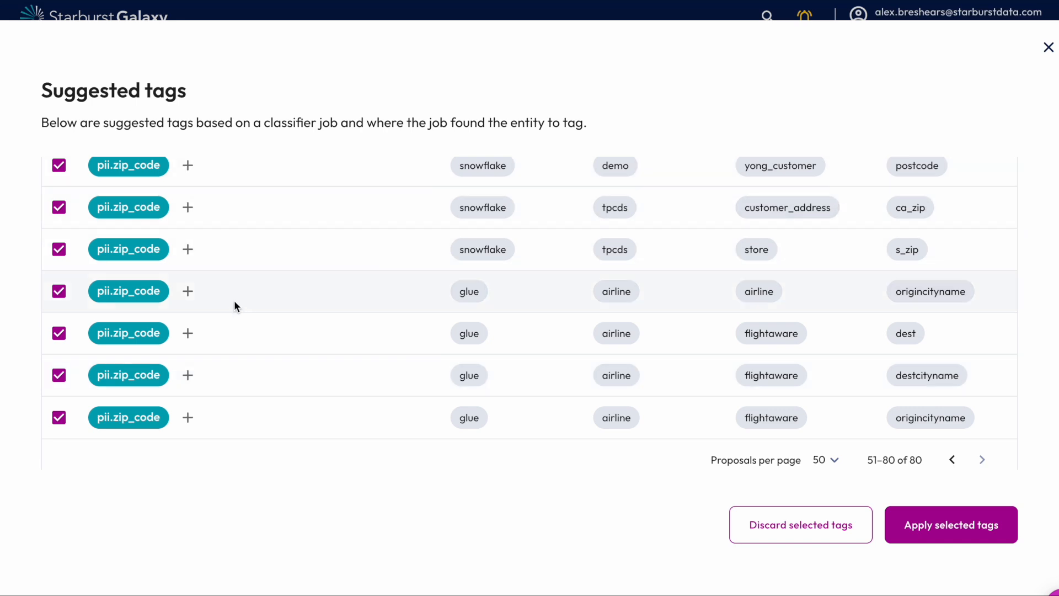
pyautogui.click(59, 291)
pyautogui.click(60, 333)
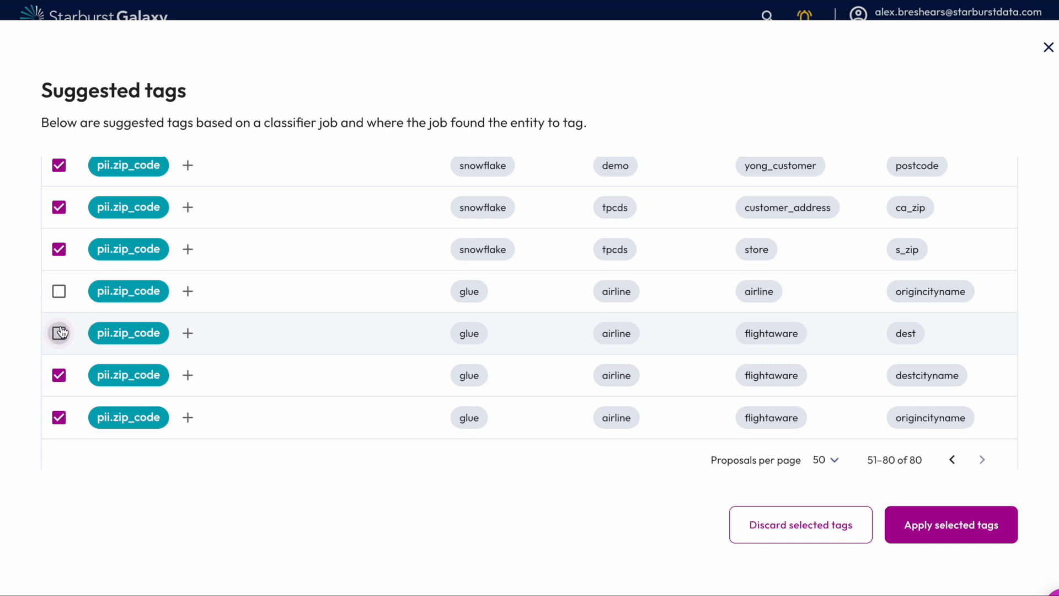
pyautogui.click(59, 375)
pyautogui.click(59, 417)
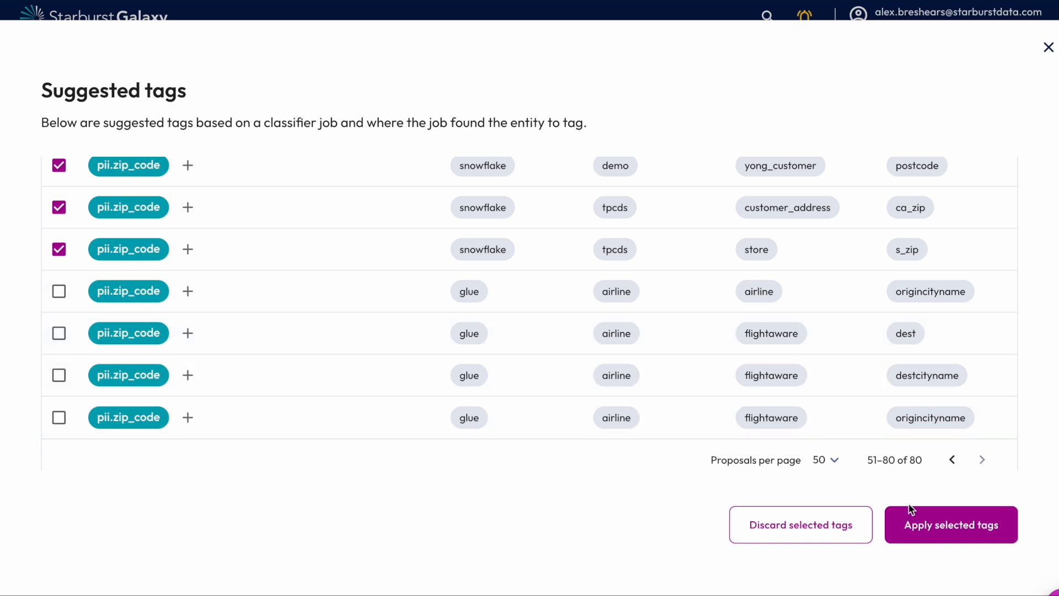
pyautogui.click(945, 525)
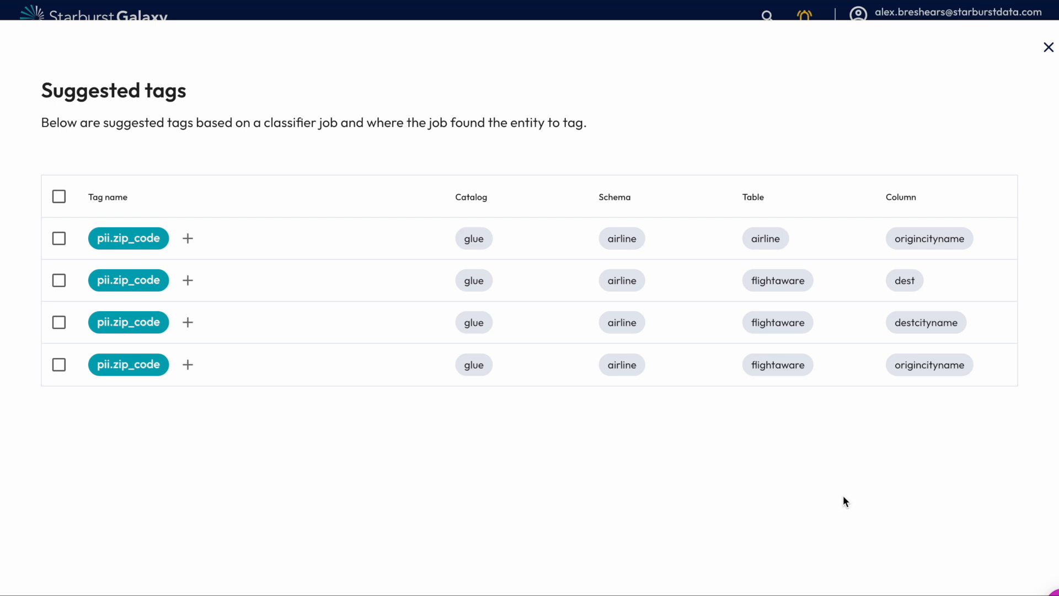
# - Discard the four remaining pii.zip_code suggestions on the glue airline schema and close the suggested tags
pyautogui.click(59, 240)
pyautogui.click(60, 282)
pyautogui.click(59, 325)
pyautogui.click(59, 367)
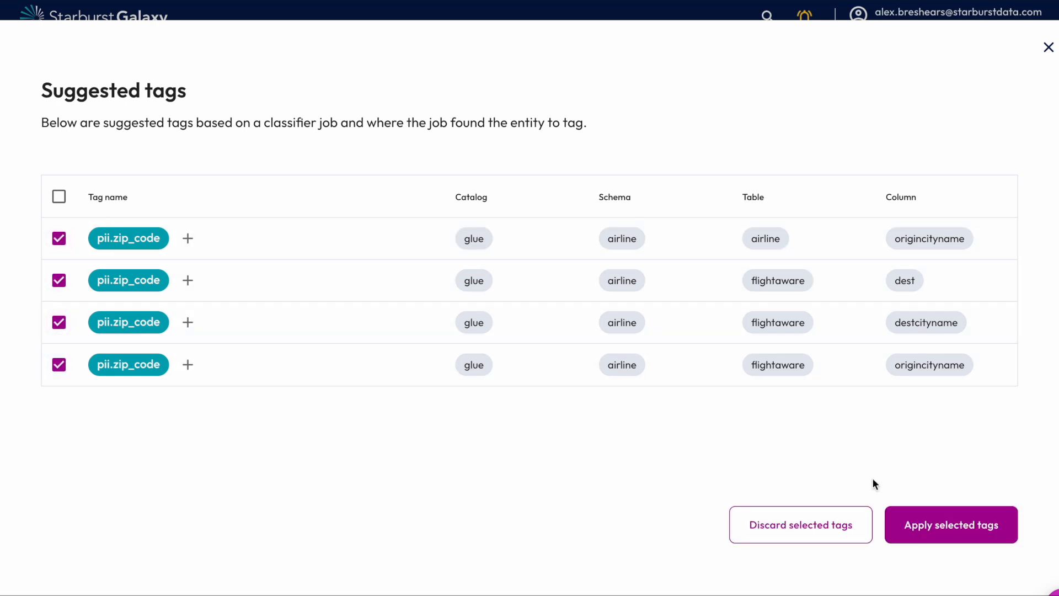
pyautogui.click(826, 535)
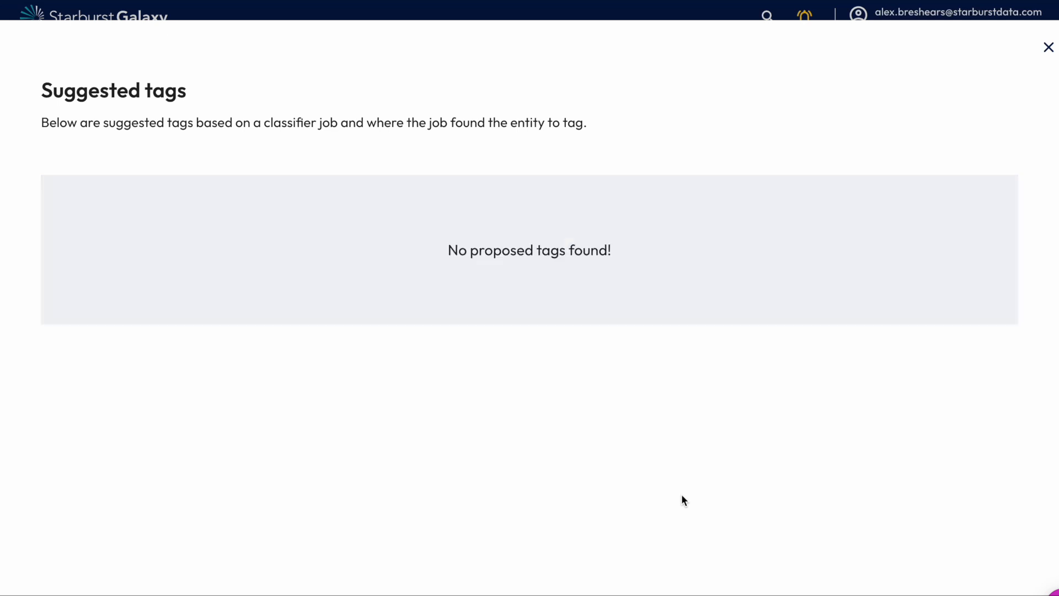
pyautogui.click(1048, 48)
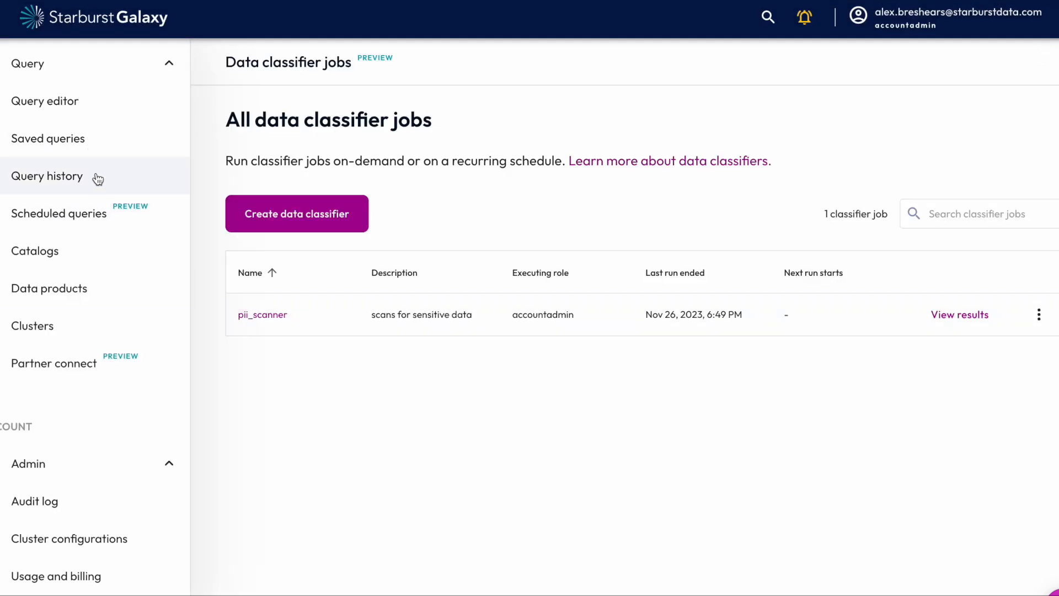
# - Go to the account's tag list and expand the pii tag on its second page to show the sub-tags
pyautogui.click(76, 255)
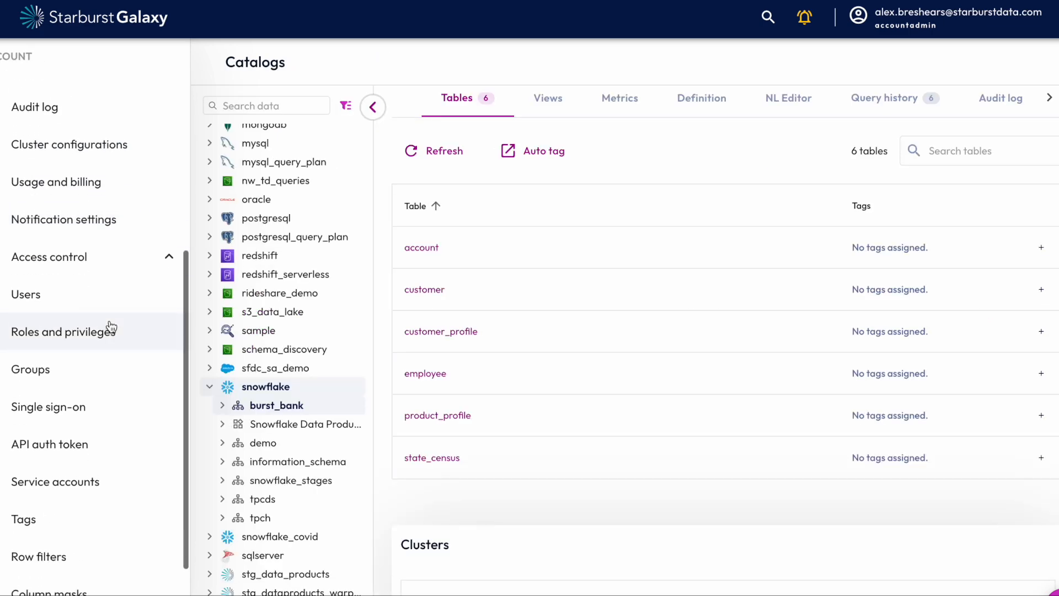
pyautogui.scroll(2, 110, 327)
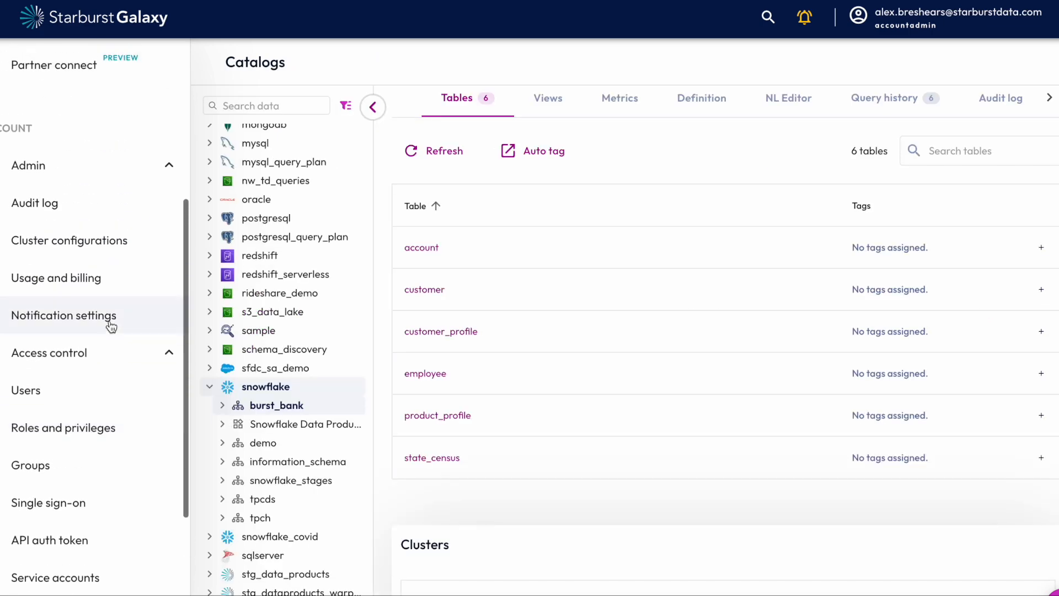
pyautogui.scroll(-3, 111, 326)
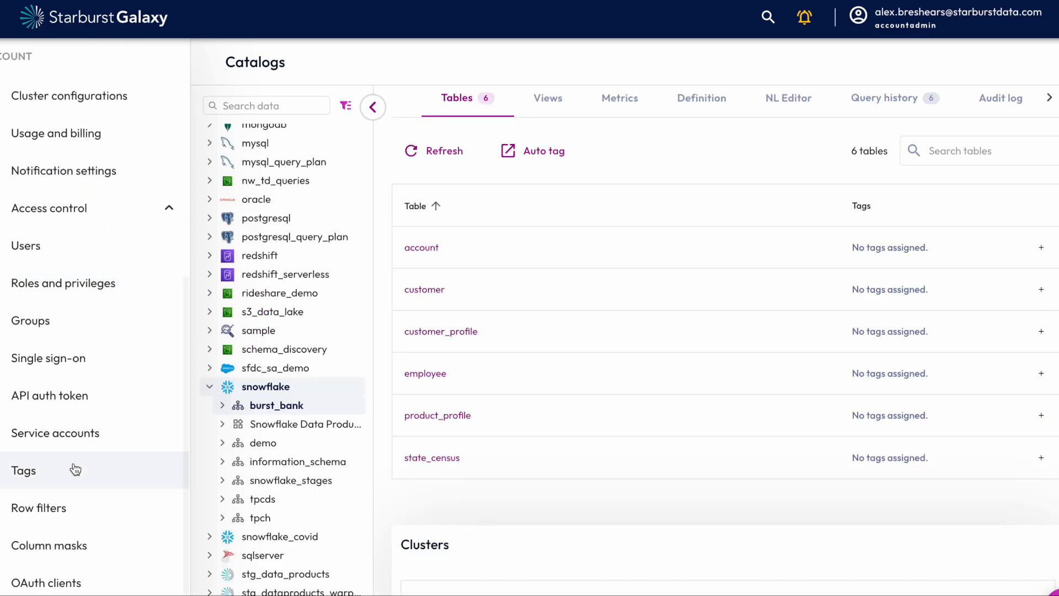
pyautogui.click(105, 470)
pyautogui.scroll(-2, 660, 276)
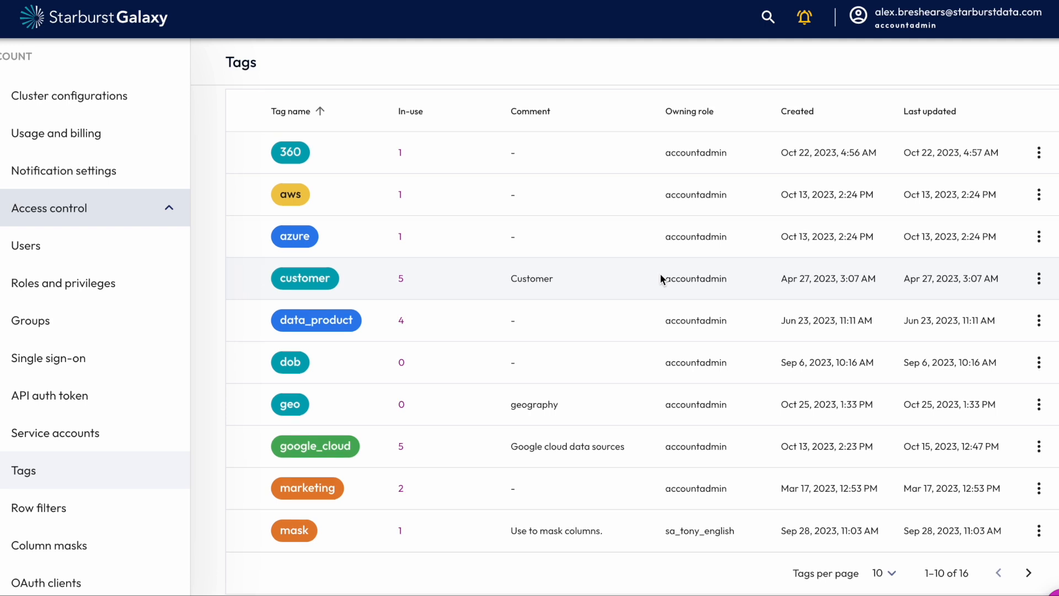
pyautogui.click(1029, 572)
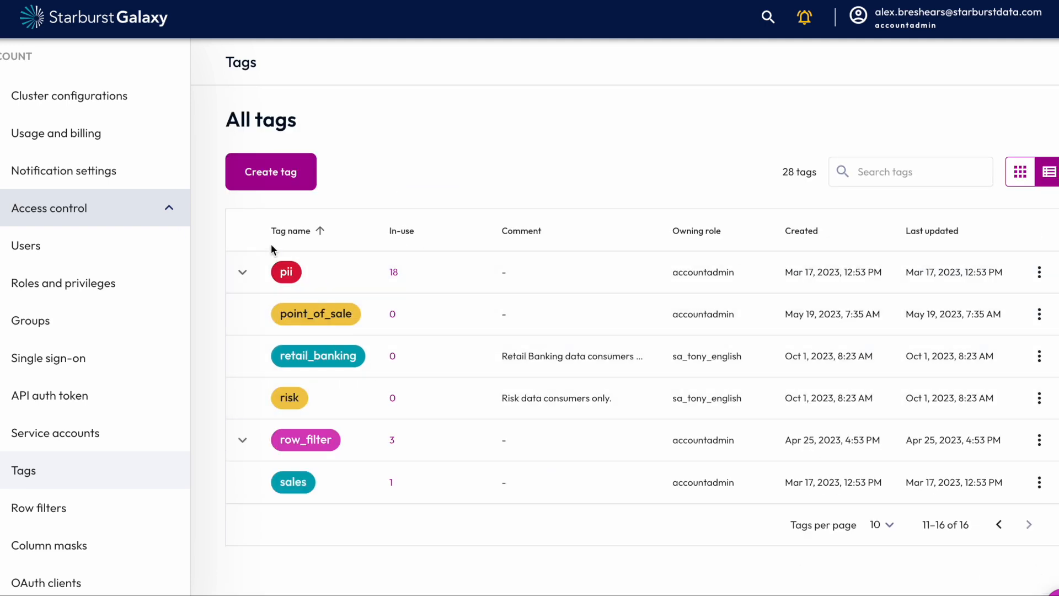
pyautogui.click(244, 271)
pyautogui.scroll(-1, 525, 394)
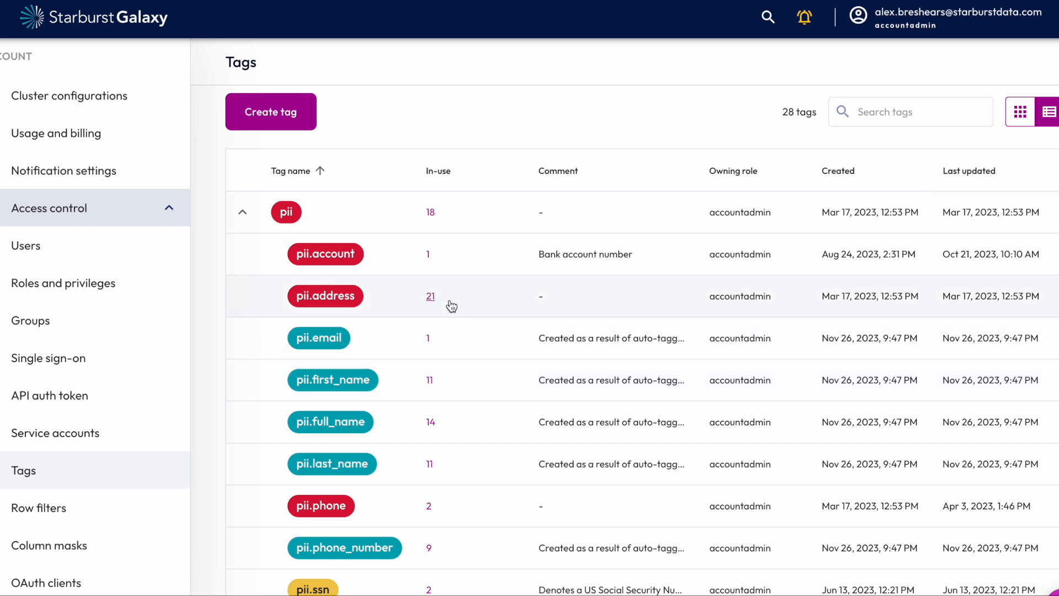
# - Review the pii sub-tags, check the column instances tagged pii.full_name, and close the tag settings without saving
pyautogui.scroll(-2, 587, 408)
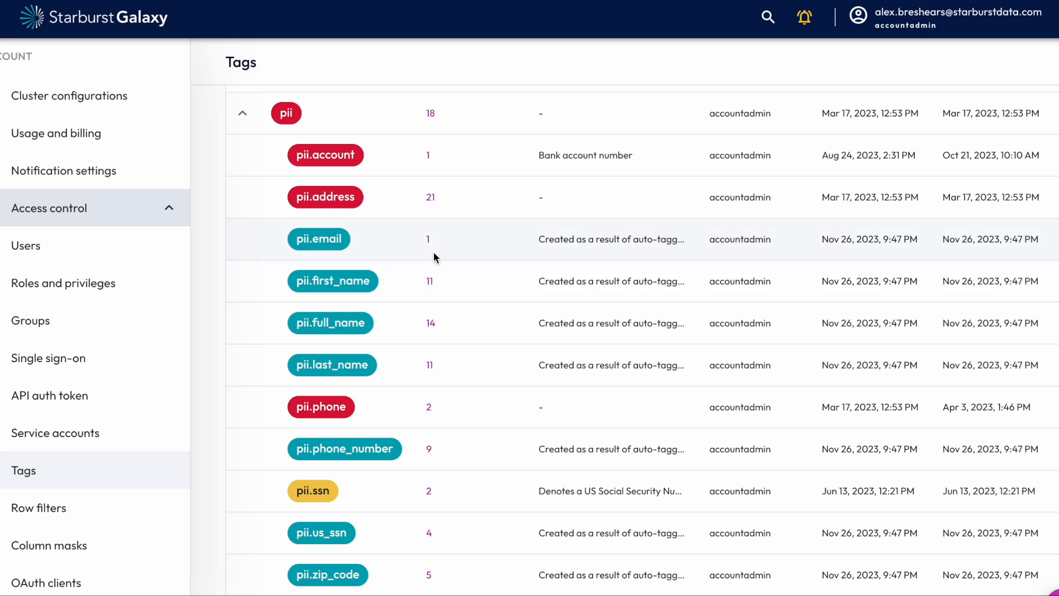
pyautogui.click(430, 324)
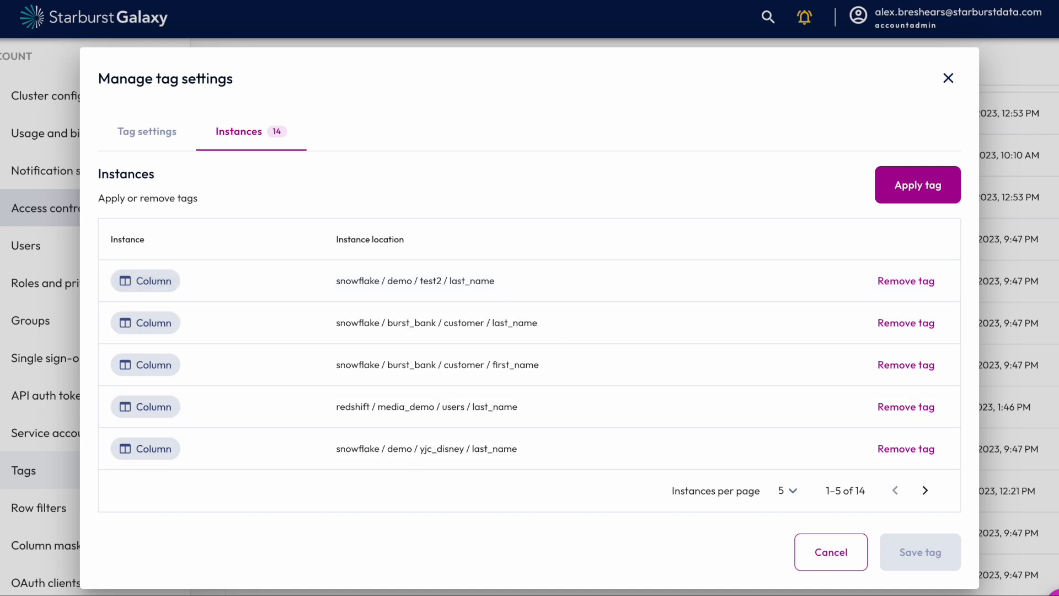
pyautogui.click(832, 554)
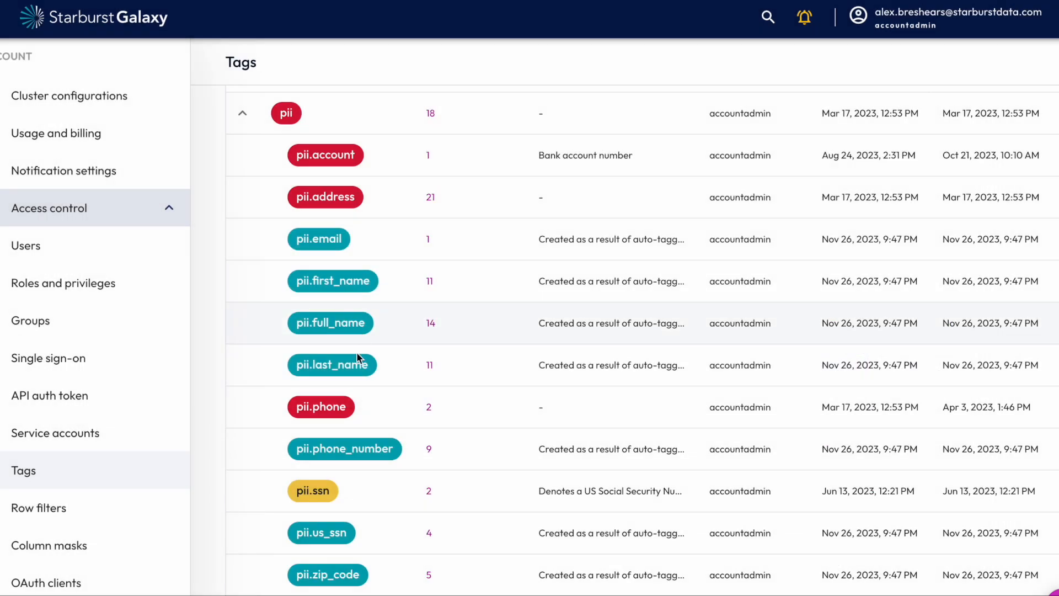
# - Find all assets tagged pii.last_name and review the matching columns and available search filters
pyautogui.click(347, 370)
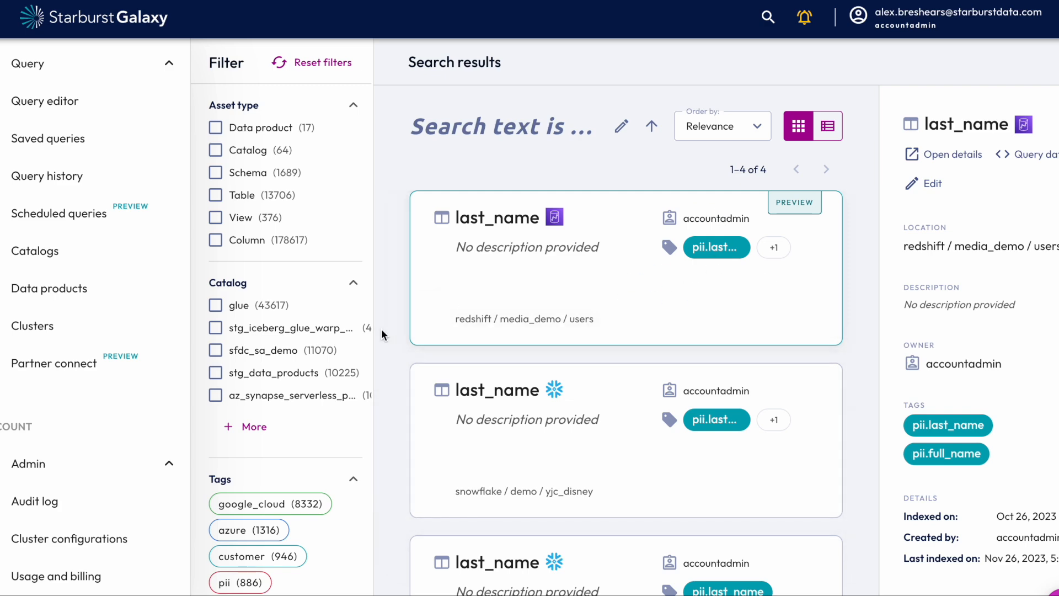
pyautogui.scroll(-3, 714, 248)
pyautogui.scroll(-7, 311, 376)
pyautogui.scroll(3, 311, 375)
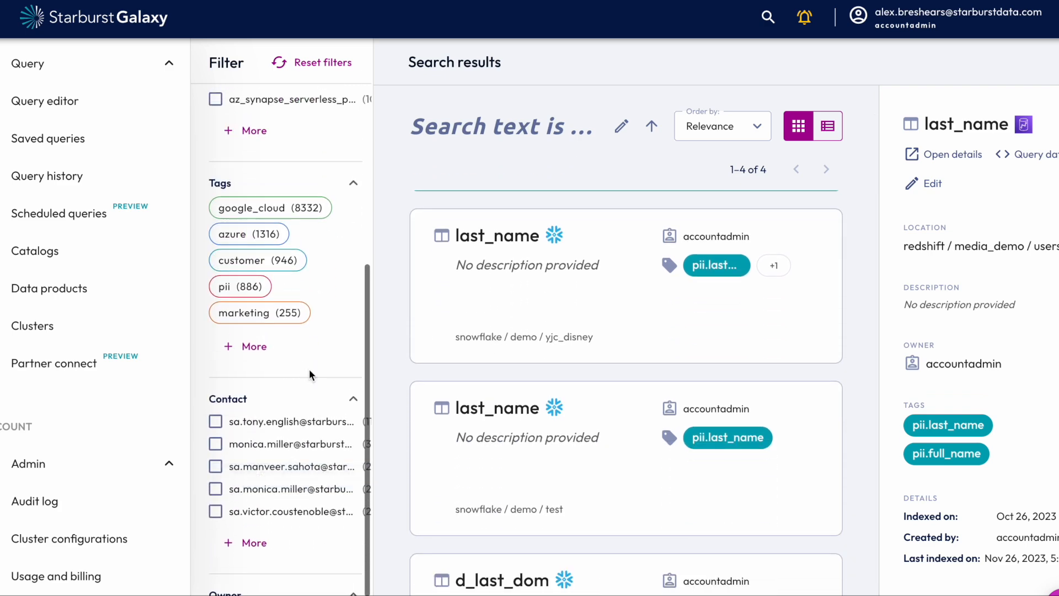
pyautogui.scroll(1, 662, 407)
pyautogui.scroll(2, 662, 407)
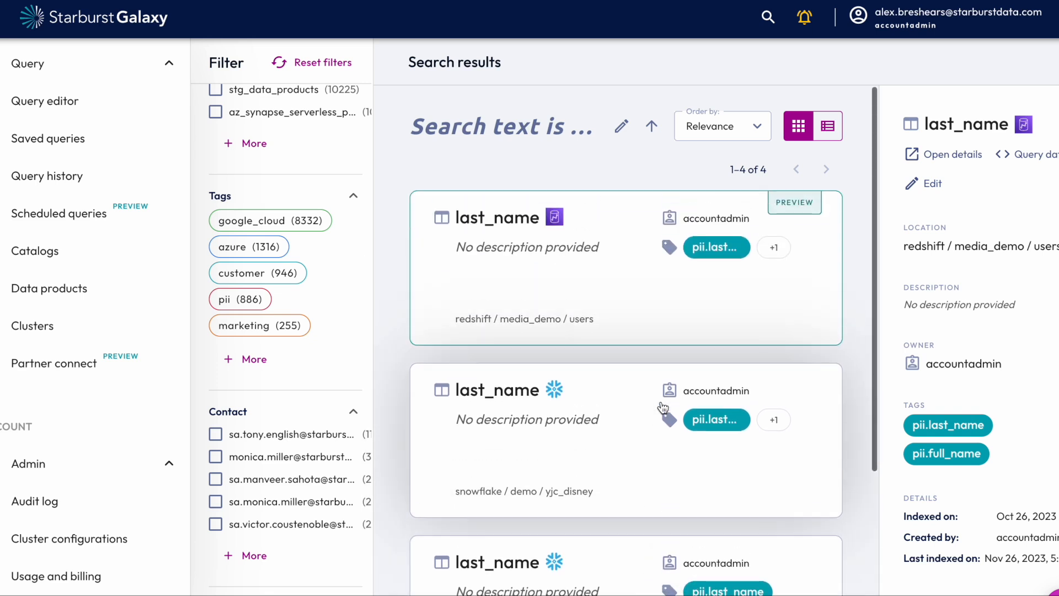
pyautogui.scroll(-4, 663, 407)
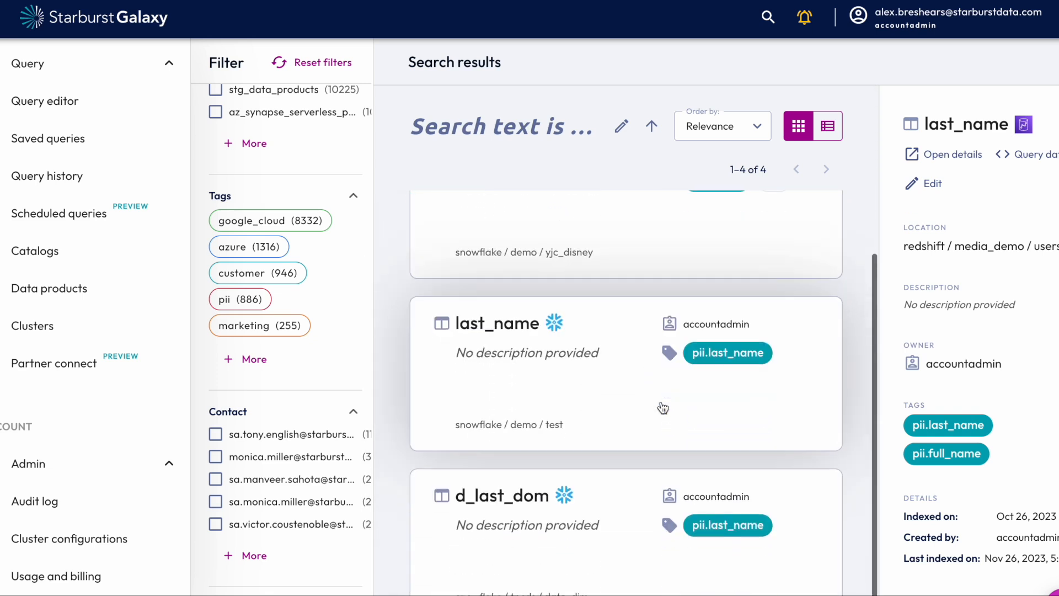
pyautogui.scroll(4, 663, 408)
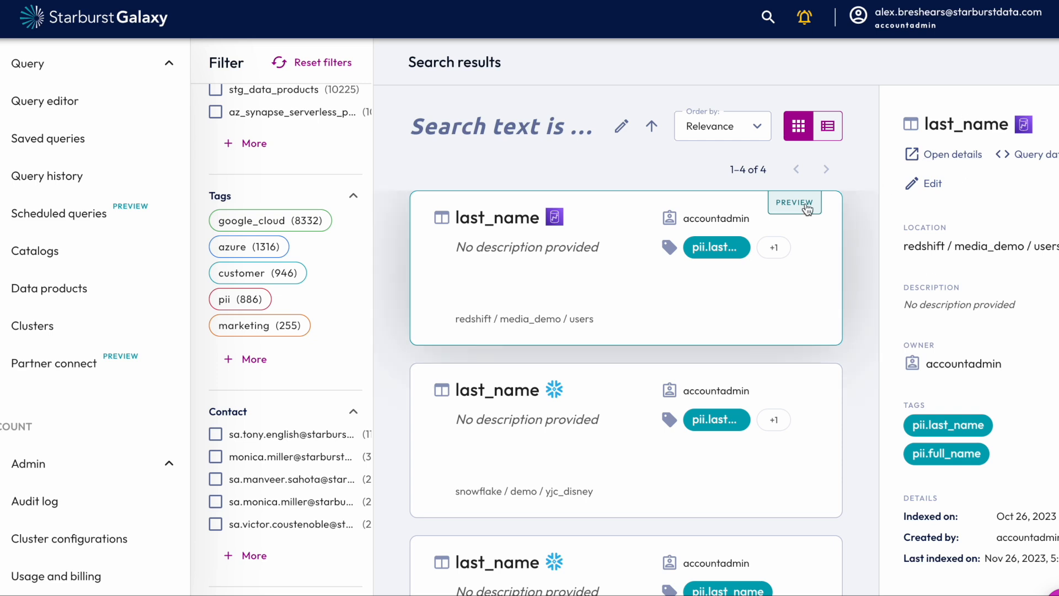
# - Open the details of the redshift media_demo users last_name column and examine the tags on the table's columns
pyautogui.click(955, 157)
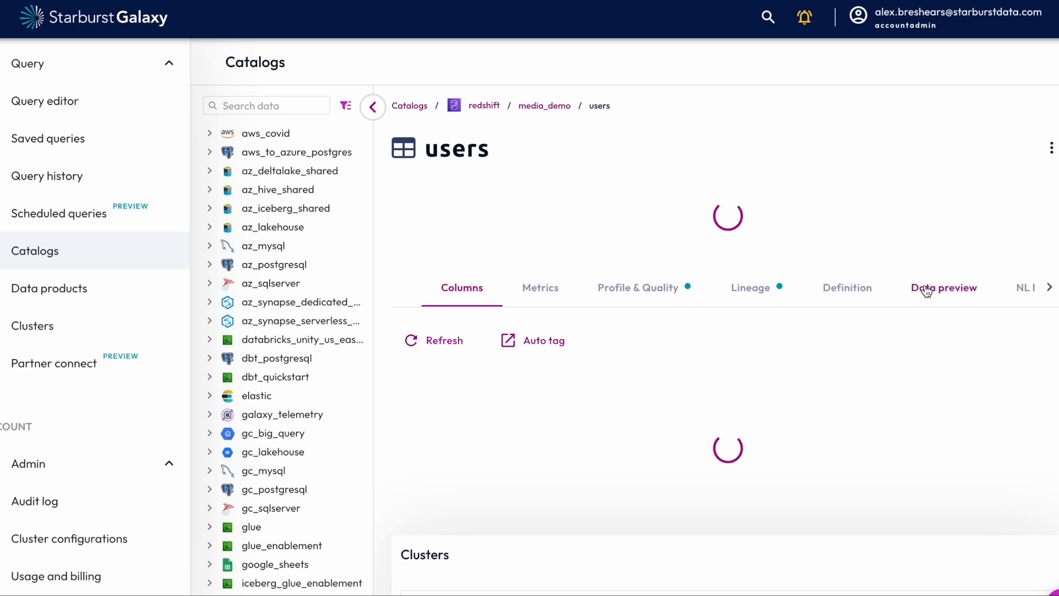
pyautogui.scroll(-3, 714, 229)
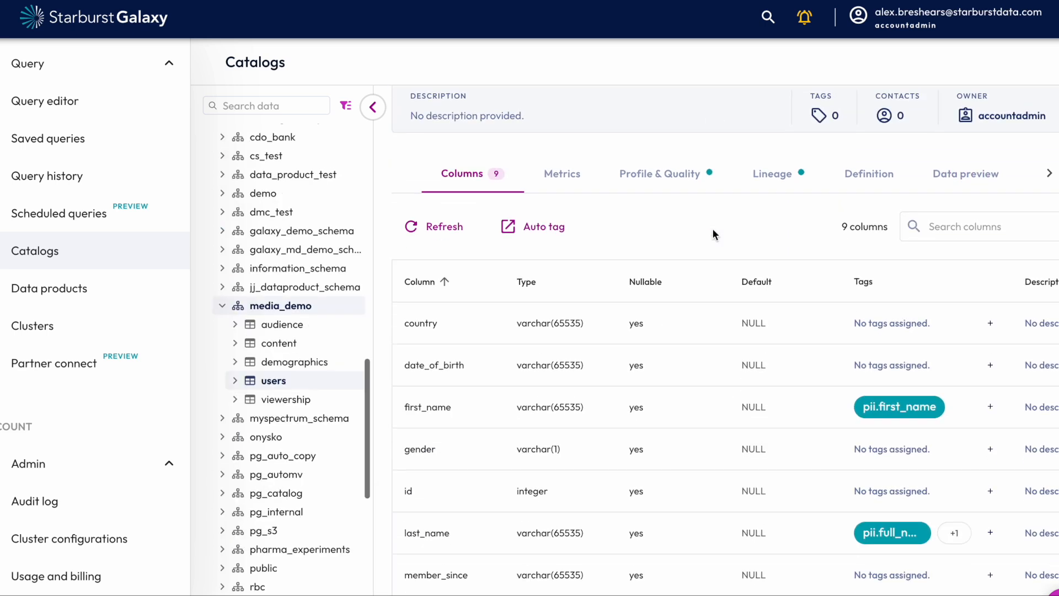
pyautogui.scroll(-1, 713, 229)
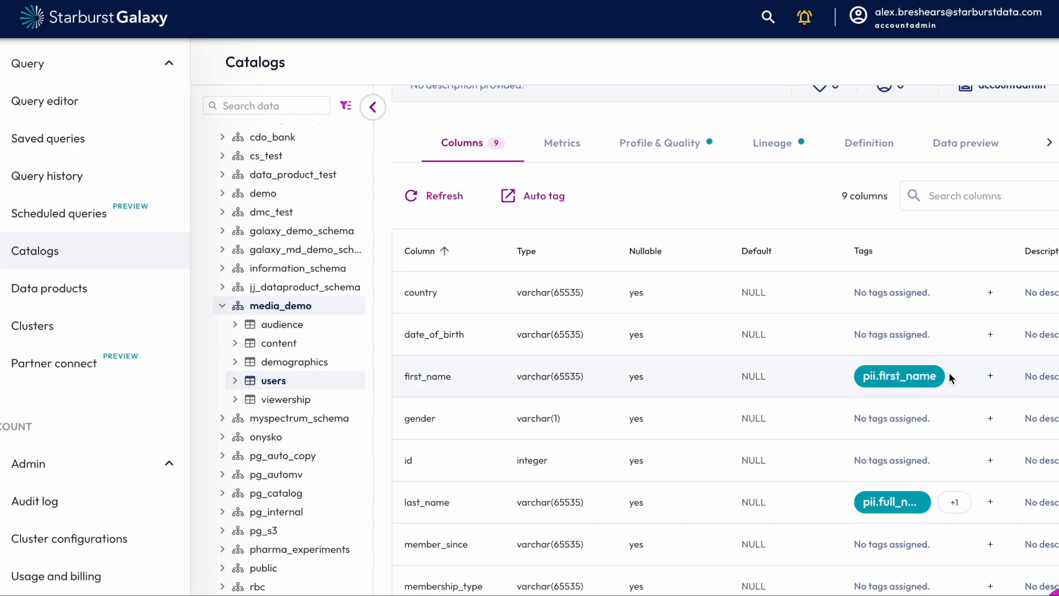
pyautogui.scroll(2, 947, 375)
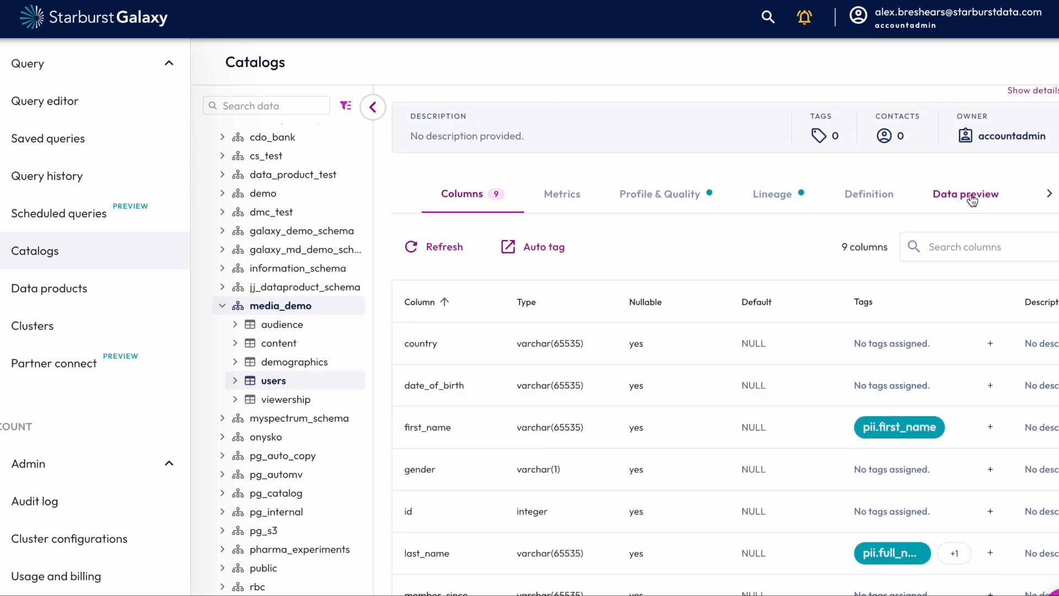
# - Preview the users table's data using the aws-reinvent-data-lake cluster
pyautogui.click(973, 201)
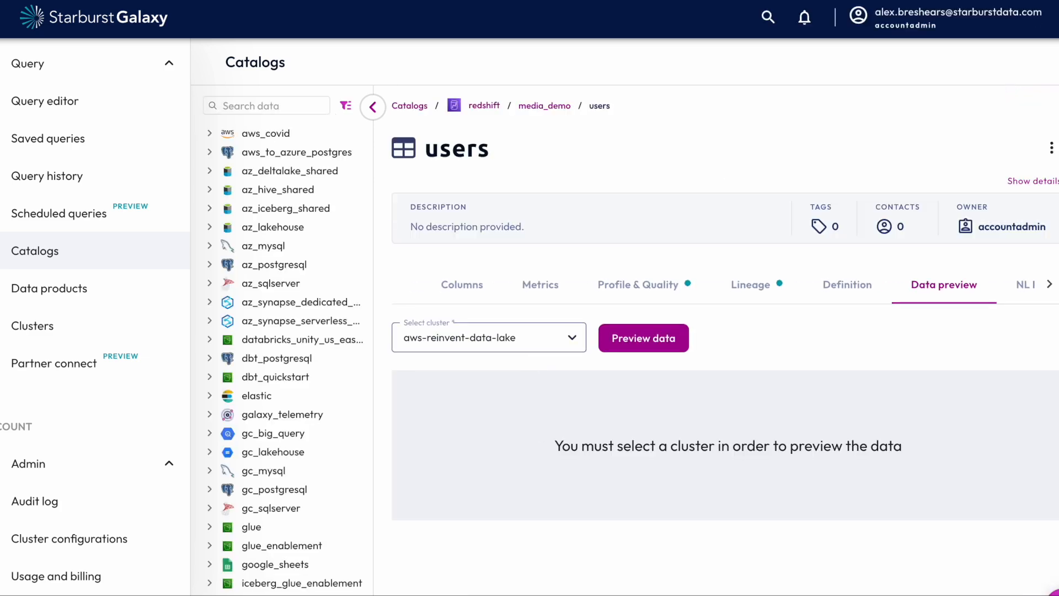
pyautogui.click(537, 353)
pyautogui.click(571, 384)
pyautogui.click(627, 346)
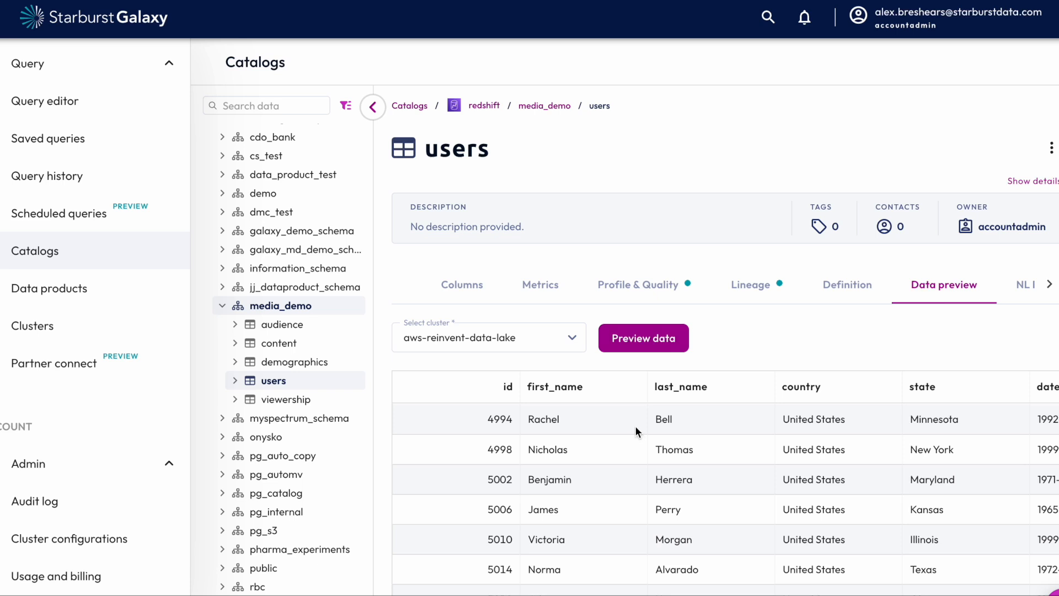
# - Return to the users table's column list
pyautogui.click(468, 290)
pyautogui.scroll(-3, 658, 323)
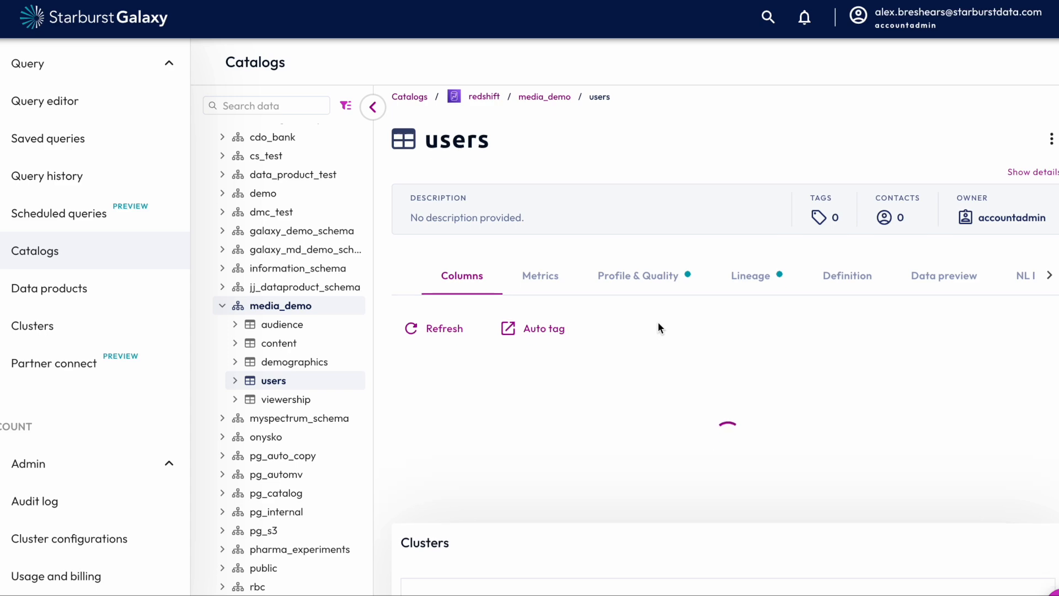